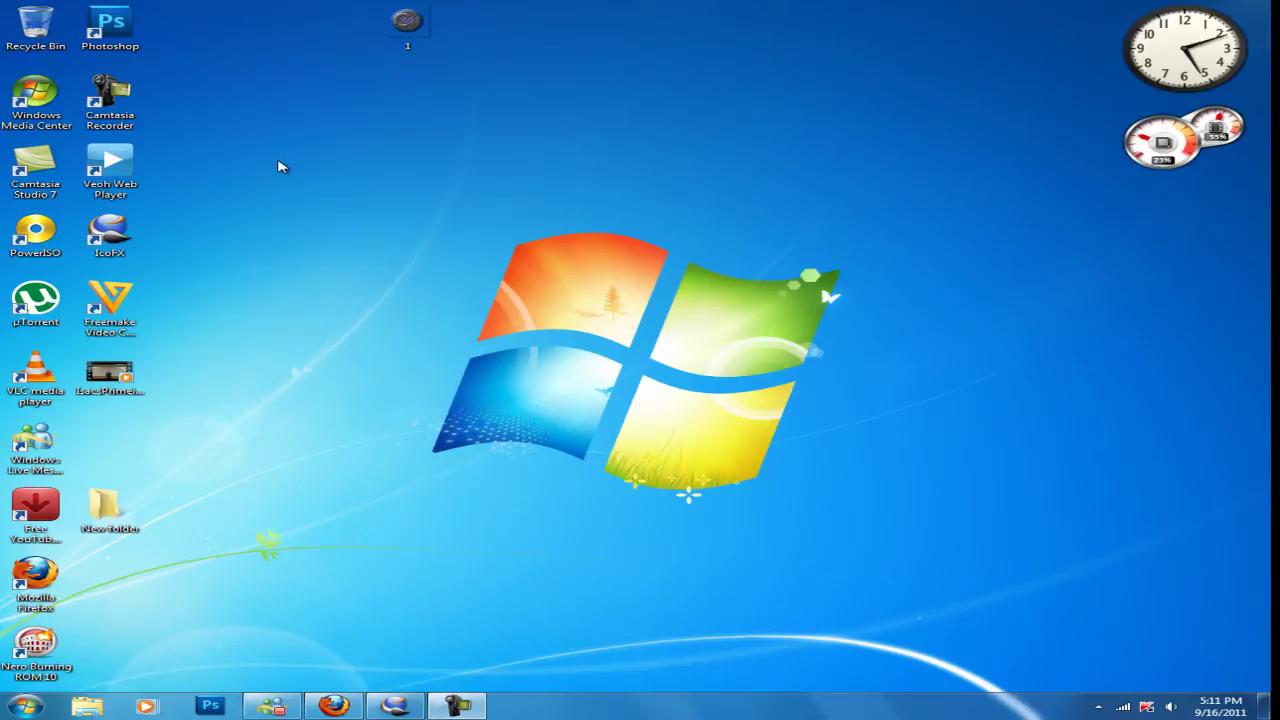
- Bring up Firefox on the IcoFX site, cancel the icofxsetup.exe download, and minimize the browser
left_click(335, 707)
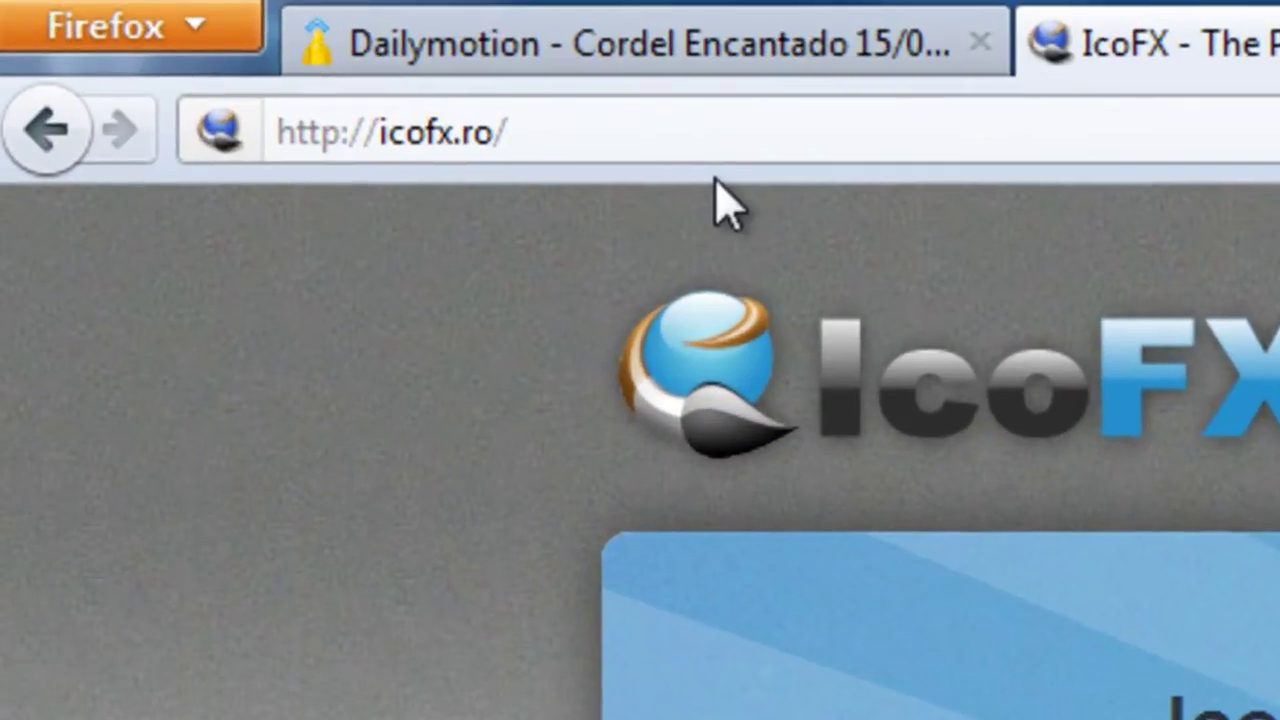
left_click_drag(717, 128, 94, 157)
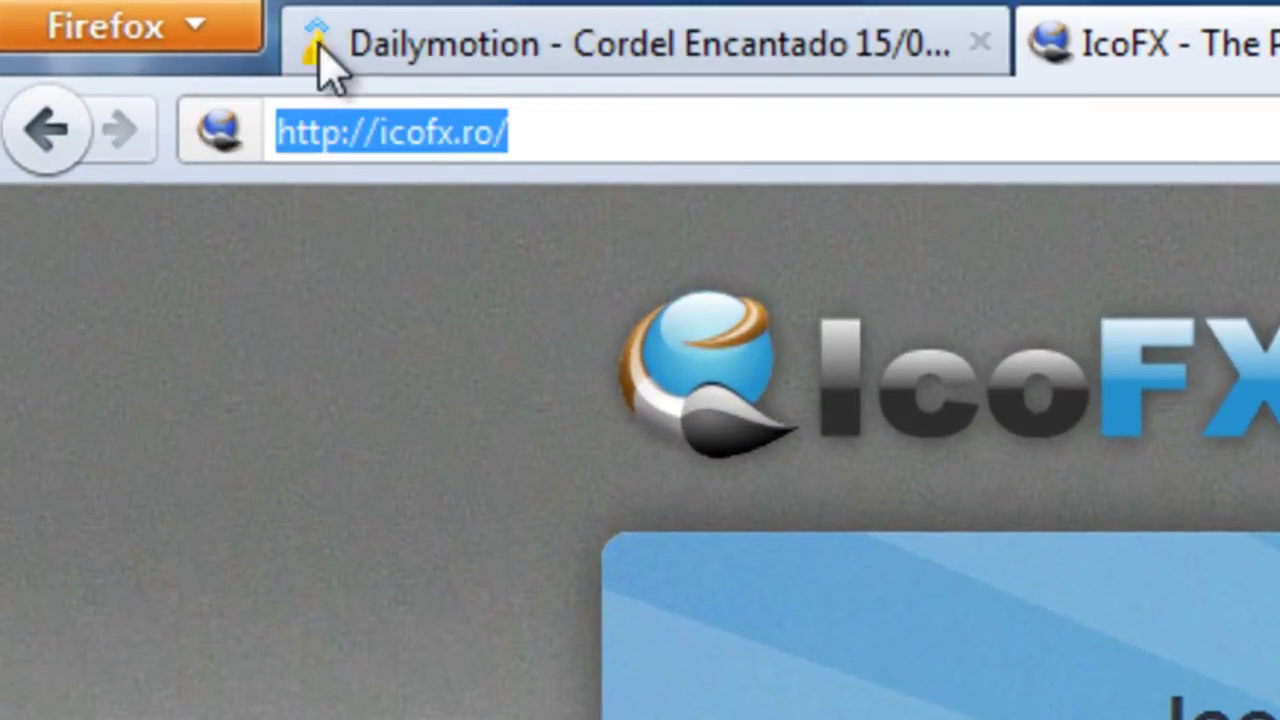
left_click(573, 135)
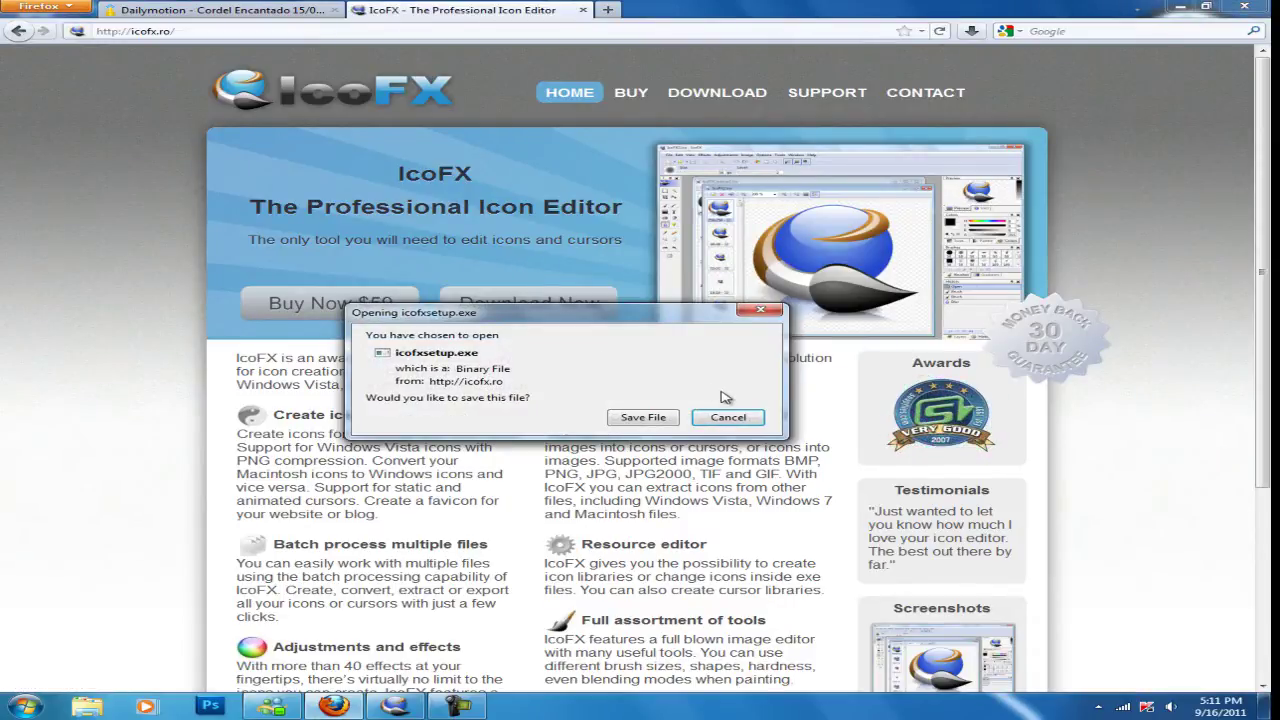
left_click(726, 417)
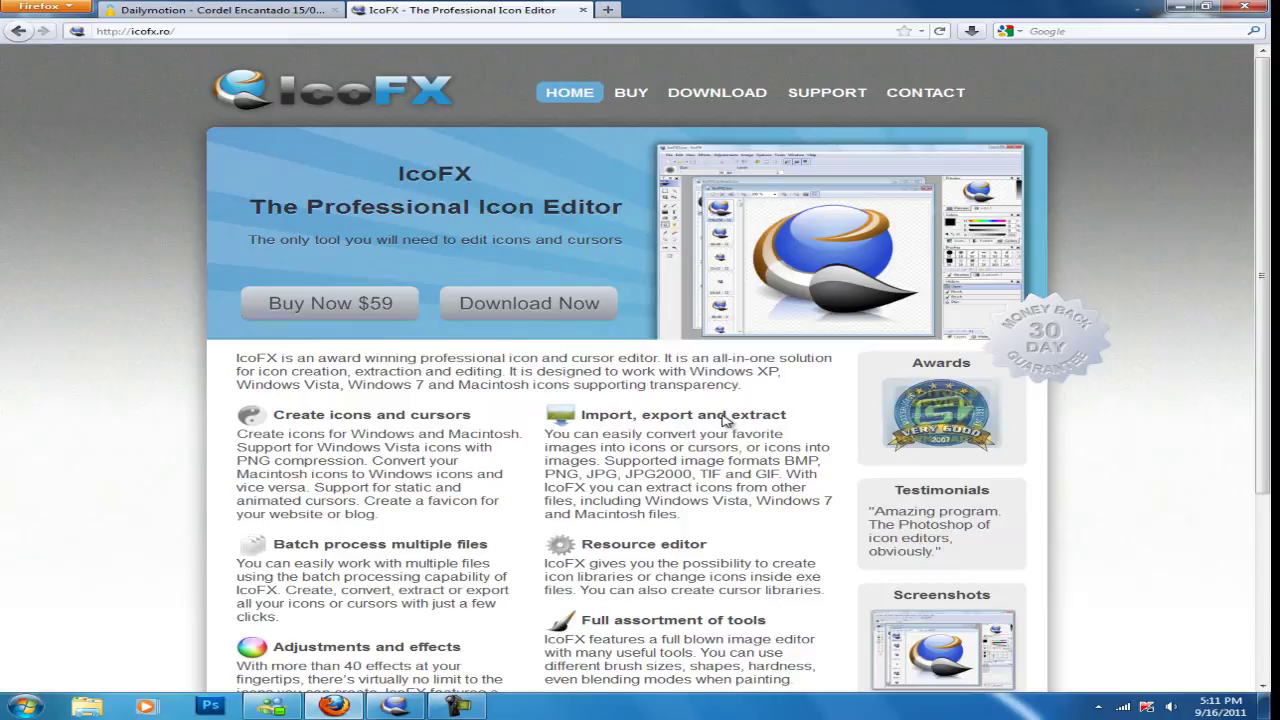
left_click(1180, 7)
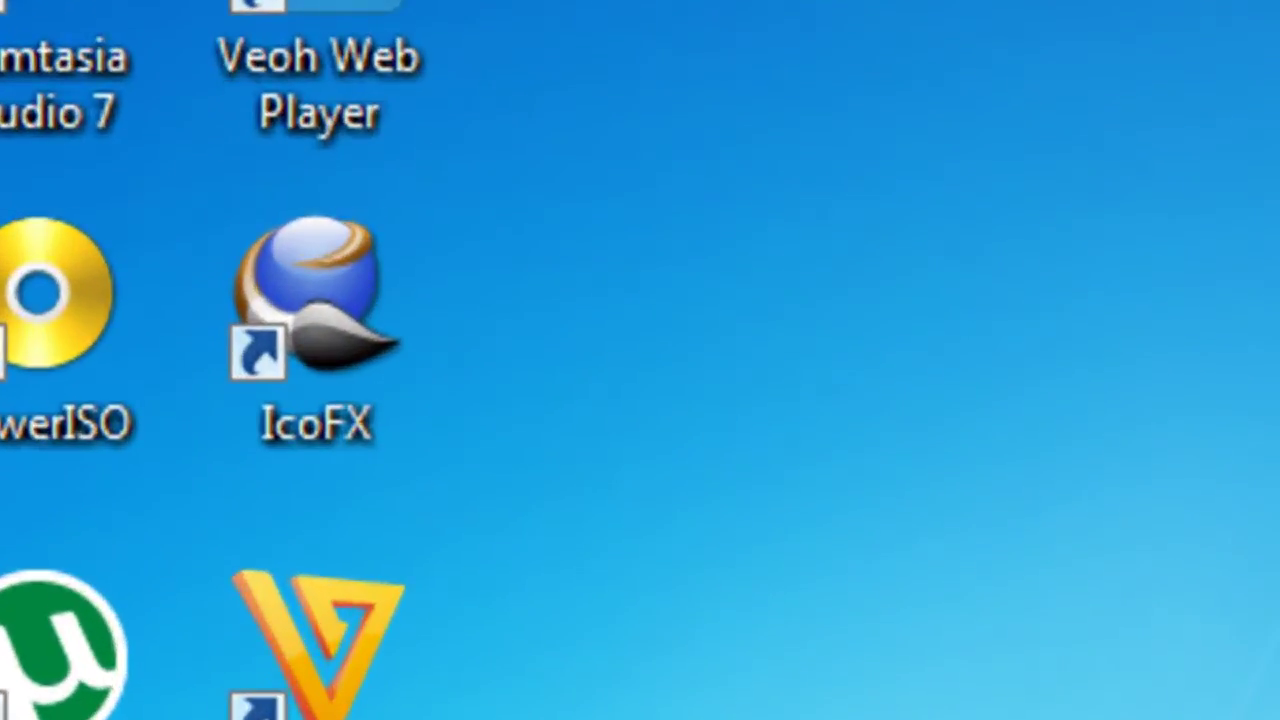
- Launch IcoFX, drop the desktop logo image 1 into it, and maximize the editor
double_click(316, 300)
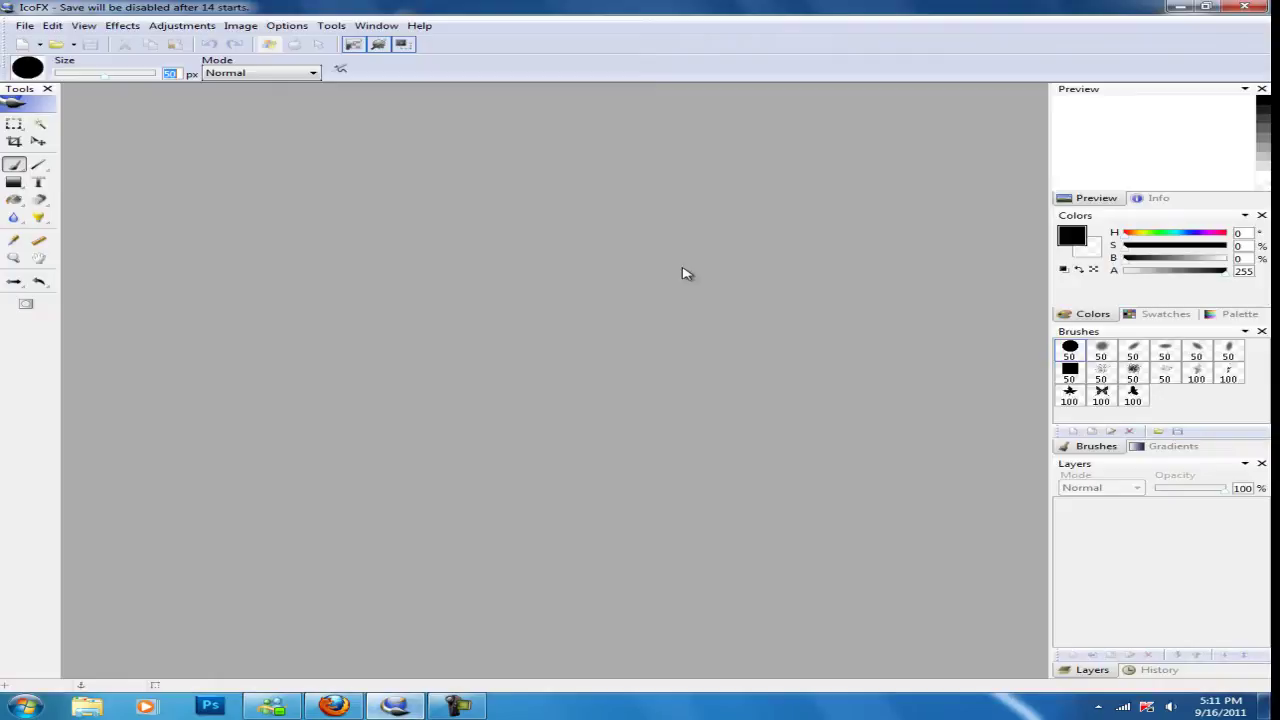
left_click_drag(566, 7, 686, 64)
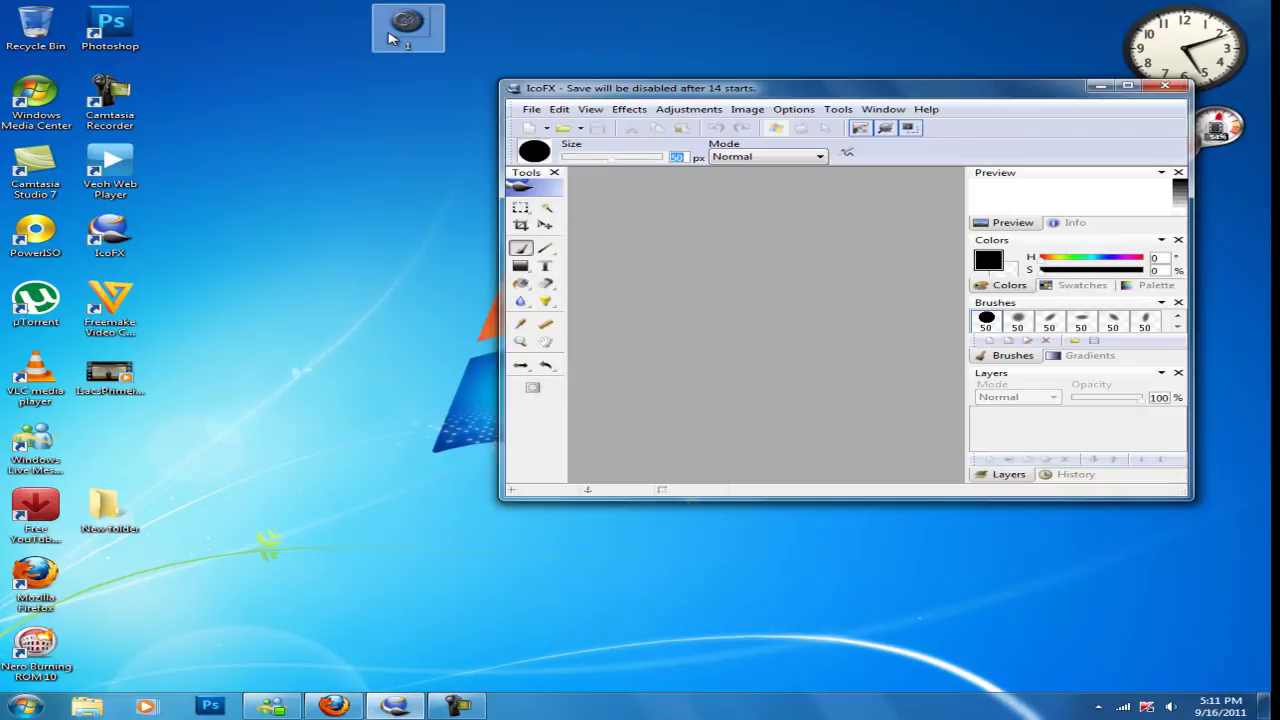
left_click_drag(408, 33, 672, 214)
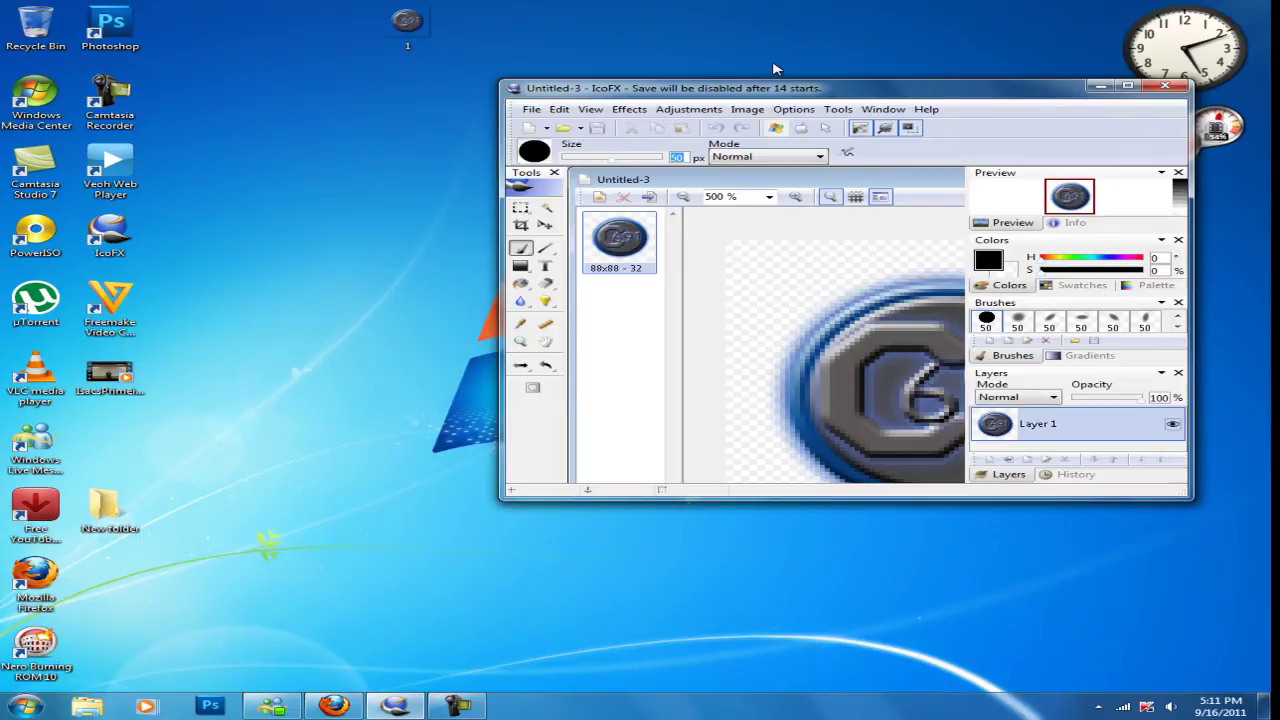
left_click_drag(772, 87, 772, 2)
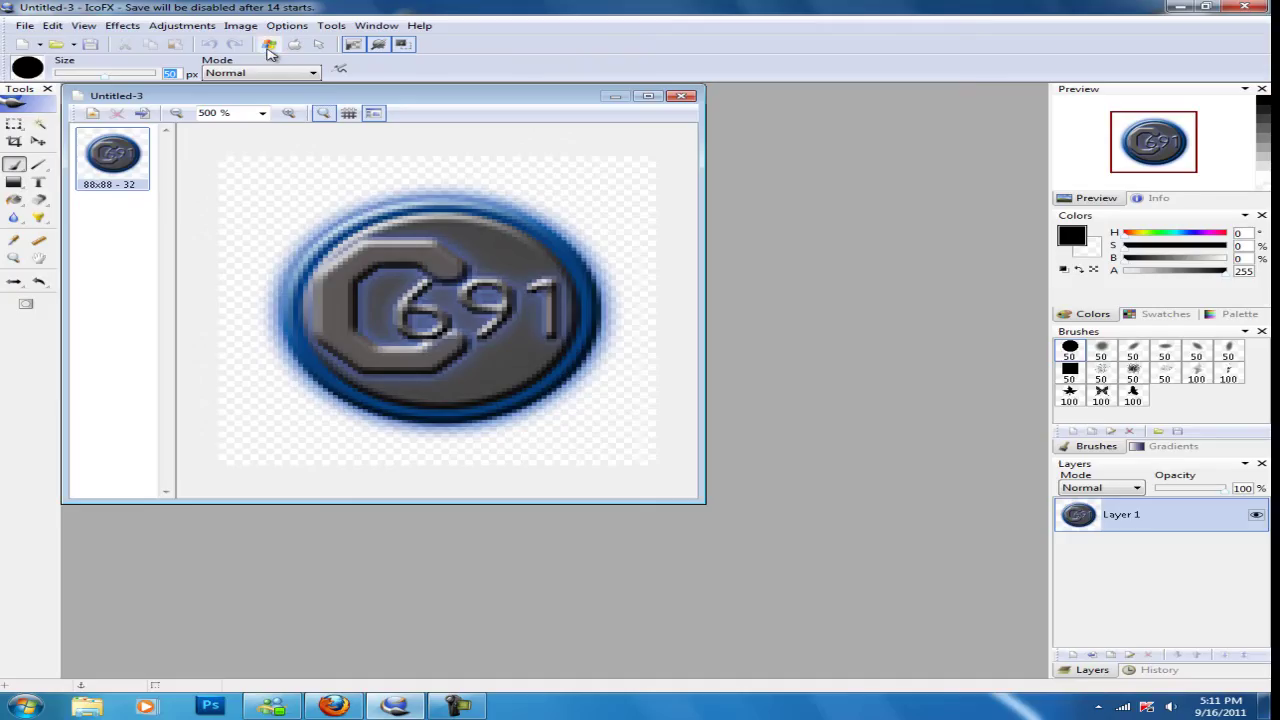
- Create a multi-size Windows icon from the image and save it as Untitled-4.ico on the Desktop
left_click(477, 318)
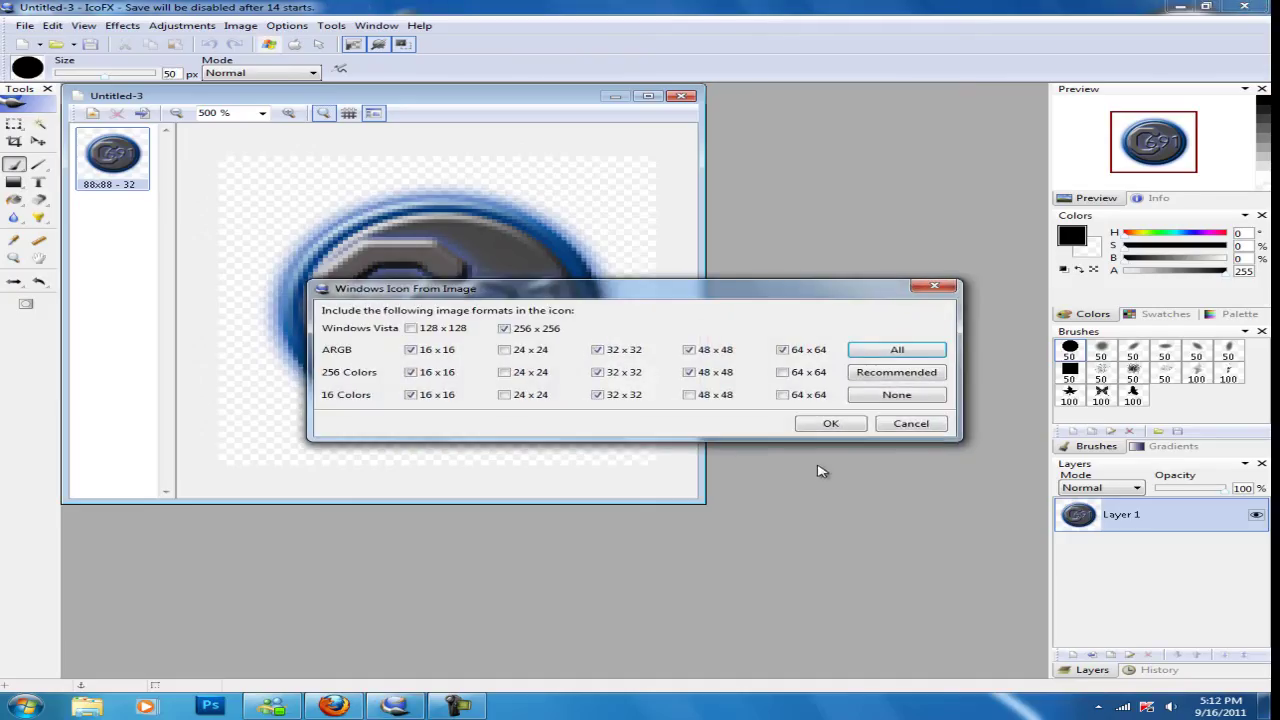
left_click(833, 424)
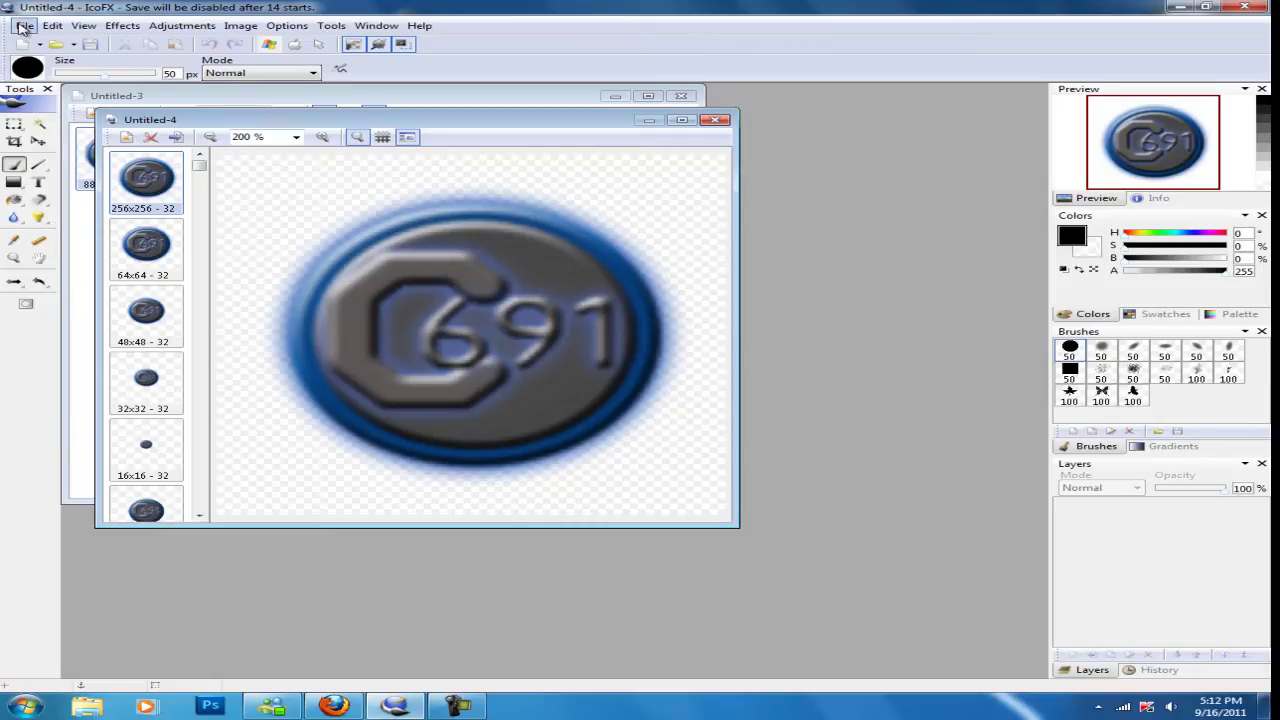
left_click(22, 26)
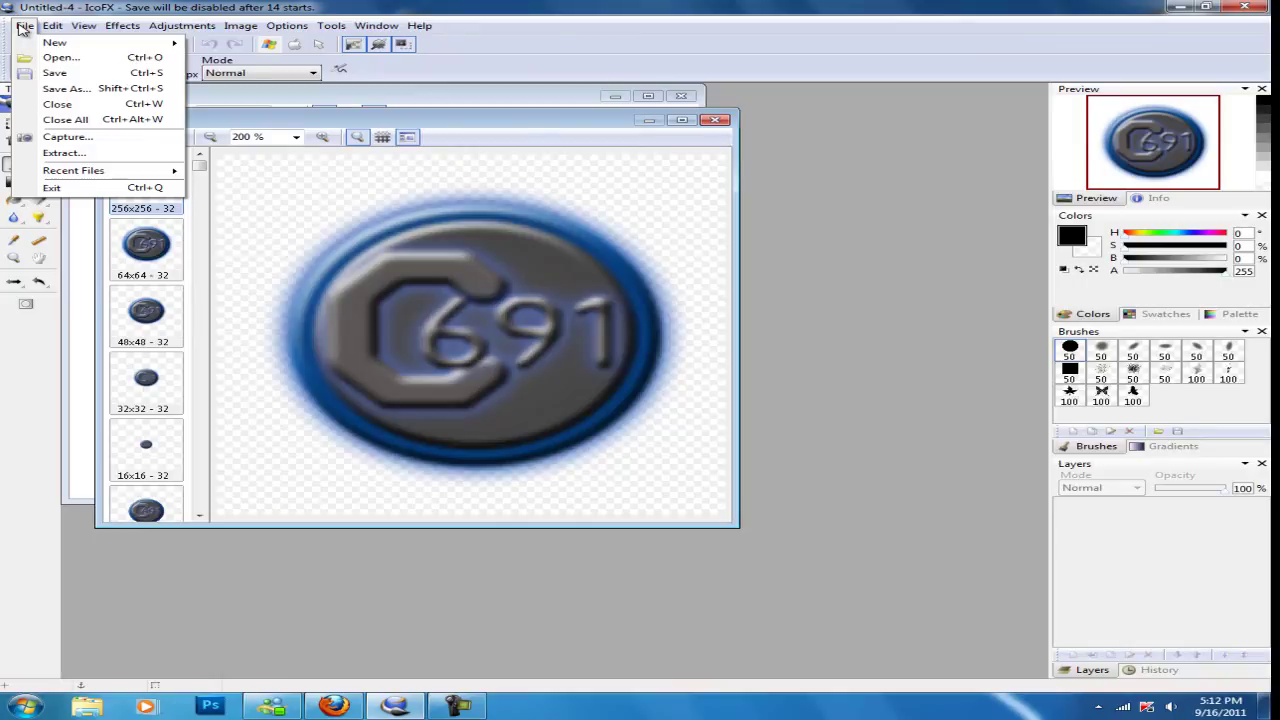
left_click(52, 73)
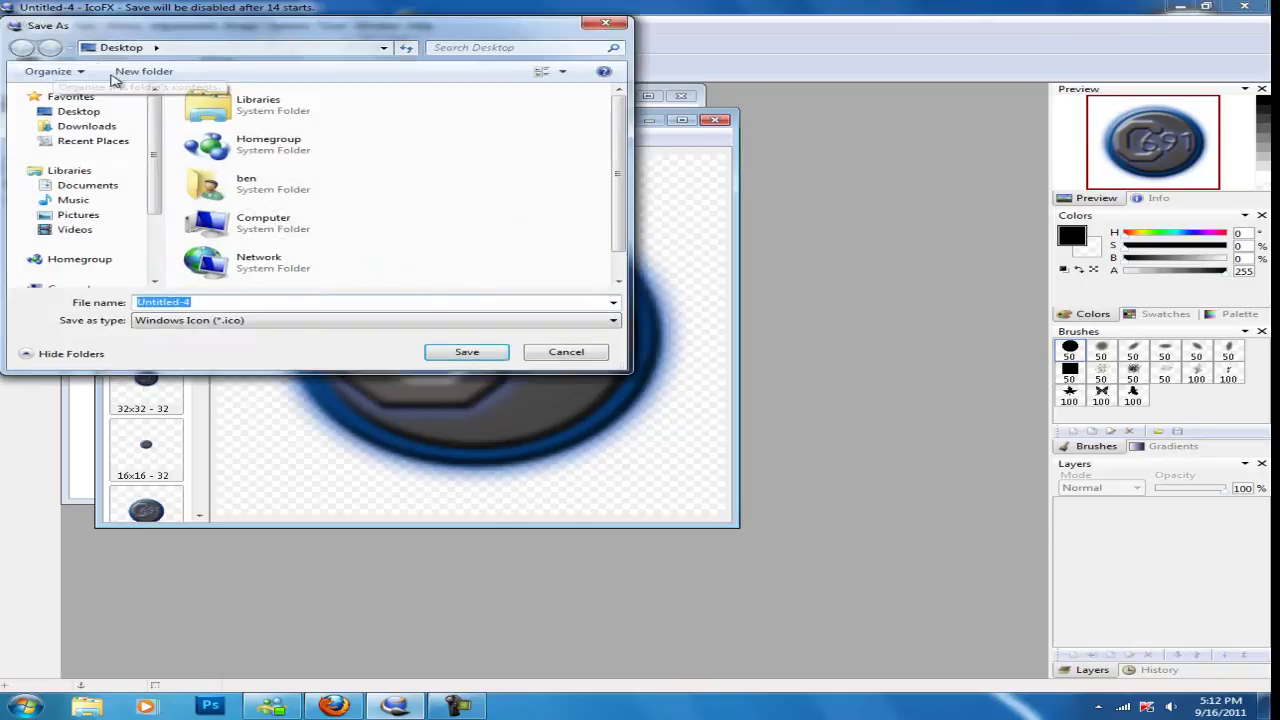
left_click(466, 352)
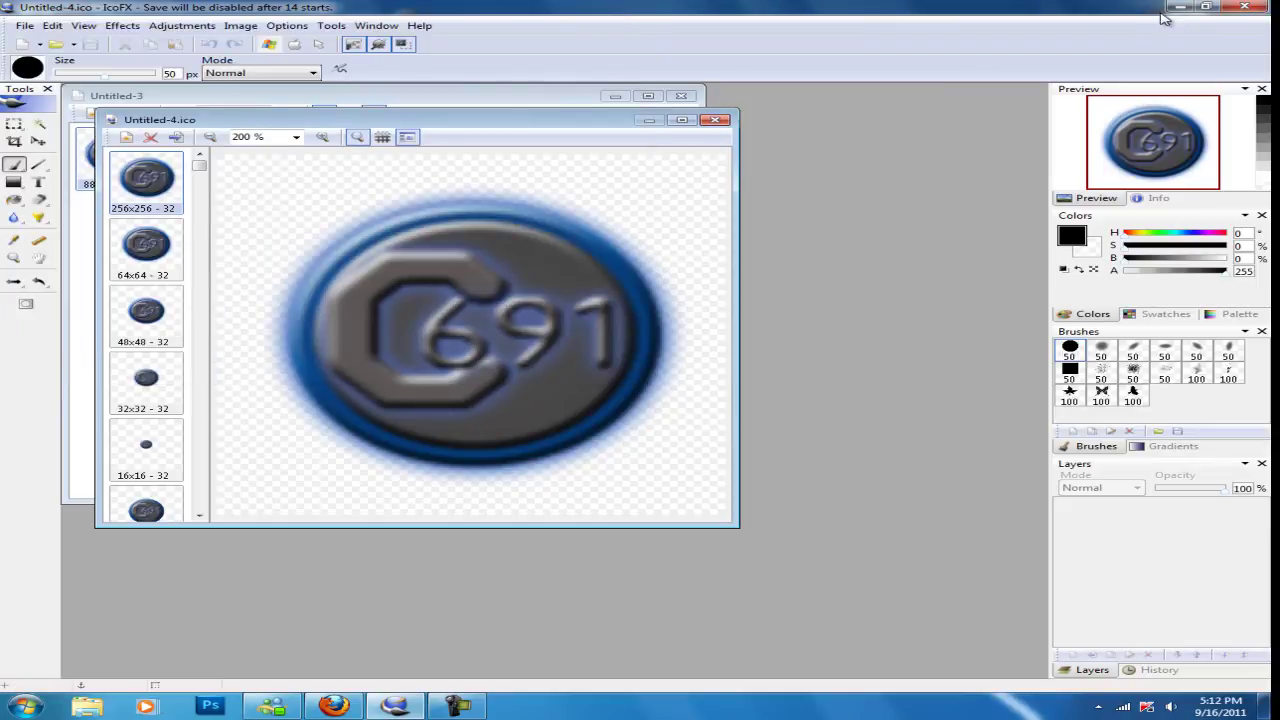
- Close IcoFX without saving Untitled-3 and dismiss the registration prompt
left_click(1256, 8)
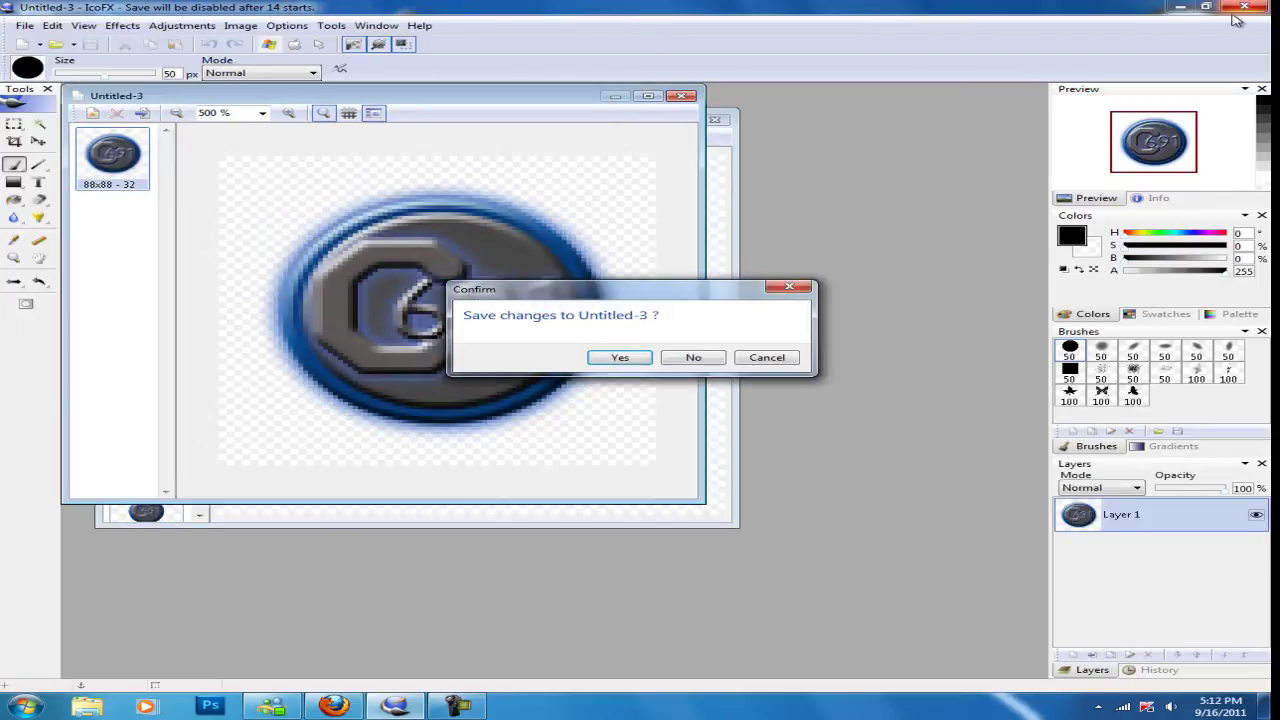
left_click(690, 358)
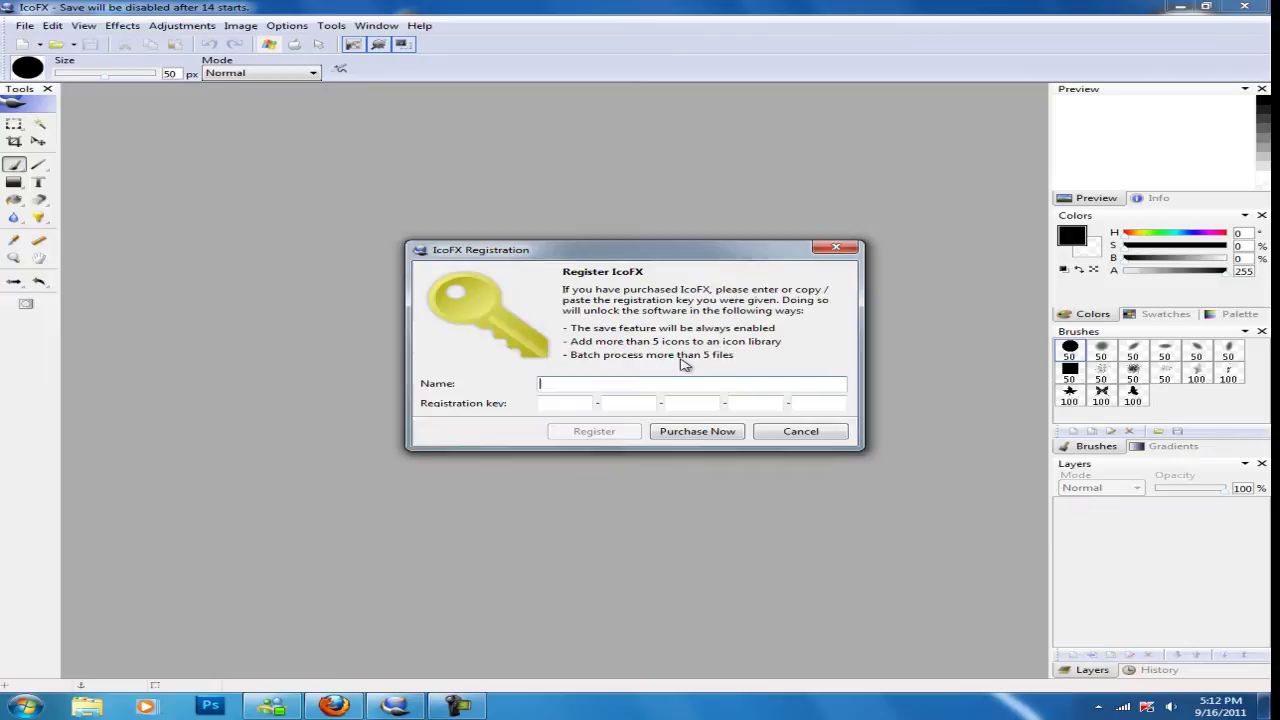
left_click(771, 434)
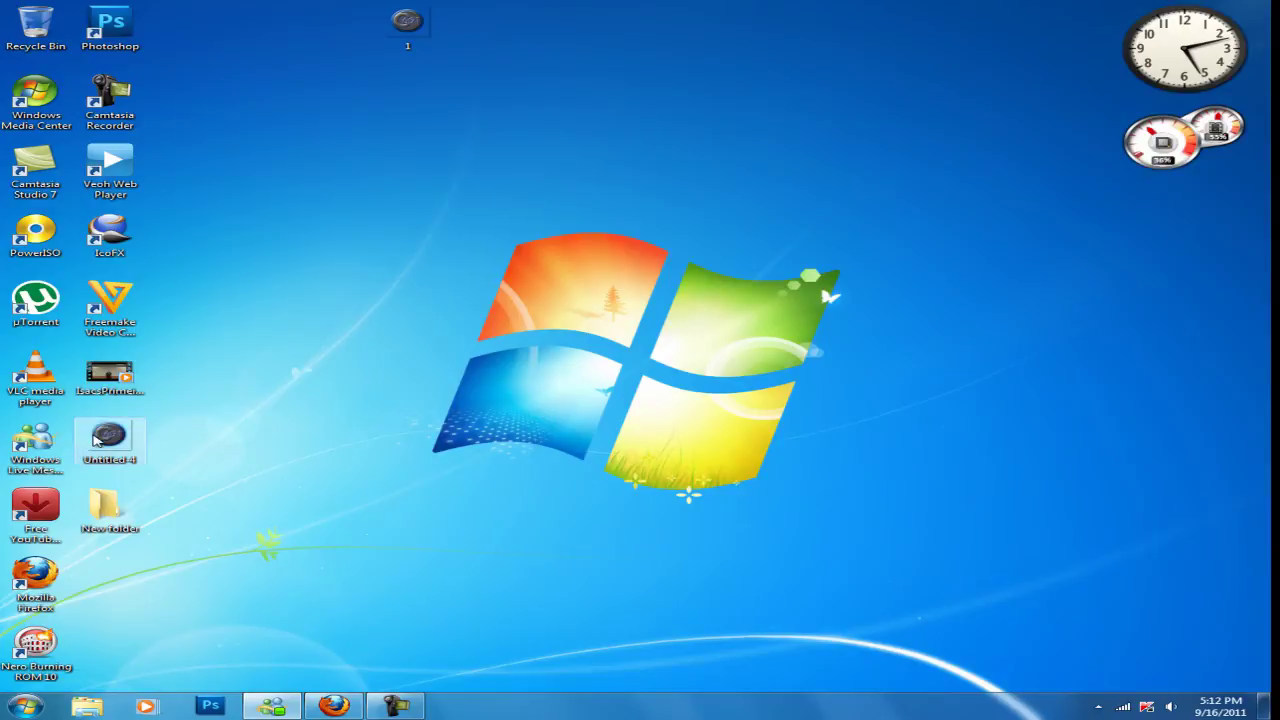
- Preview Untitled-4.ico in Windows Photo Viewer, then place its icon back in the left desktop column
left_click_drag(126, 455, 206, 451)
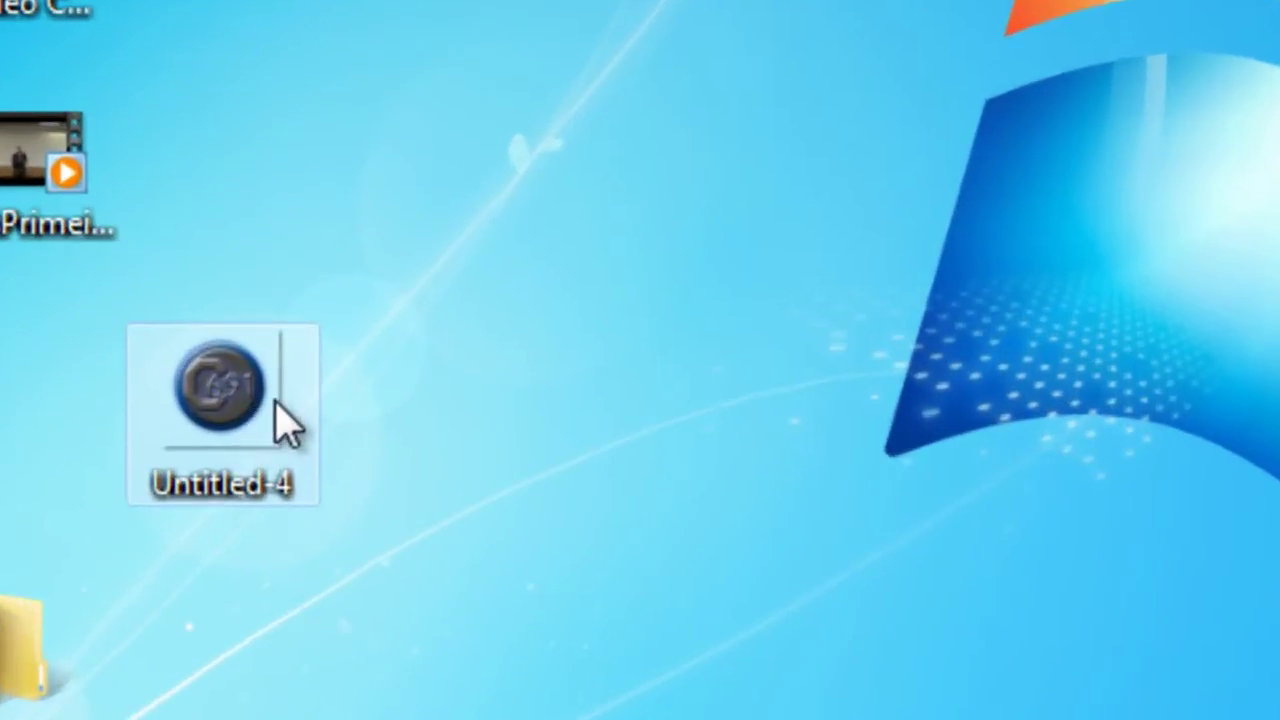
right_click(254, 414)
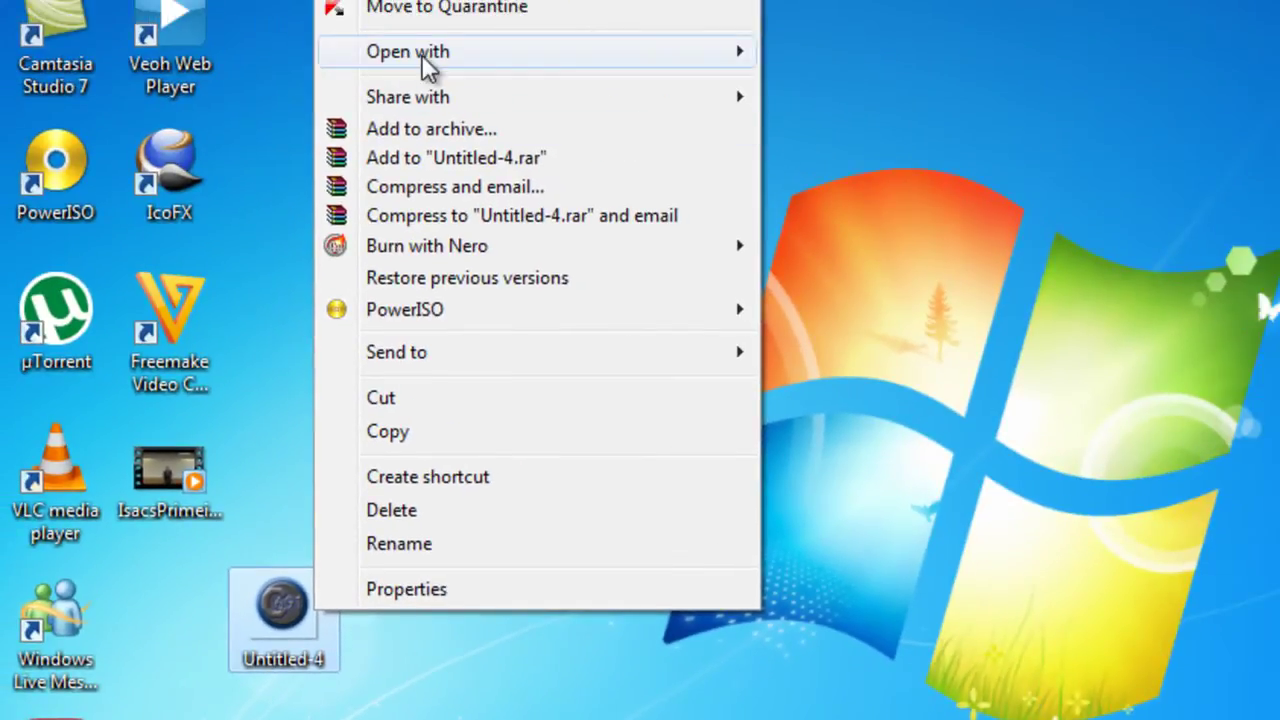
mouse_move(424, 58)
left_click(896, 120)
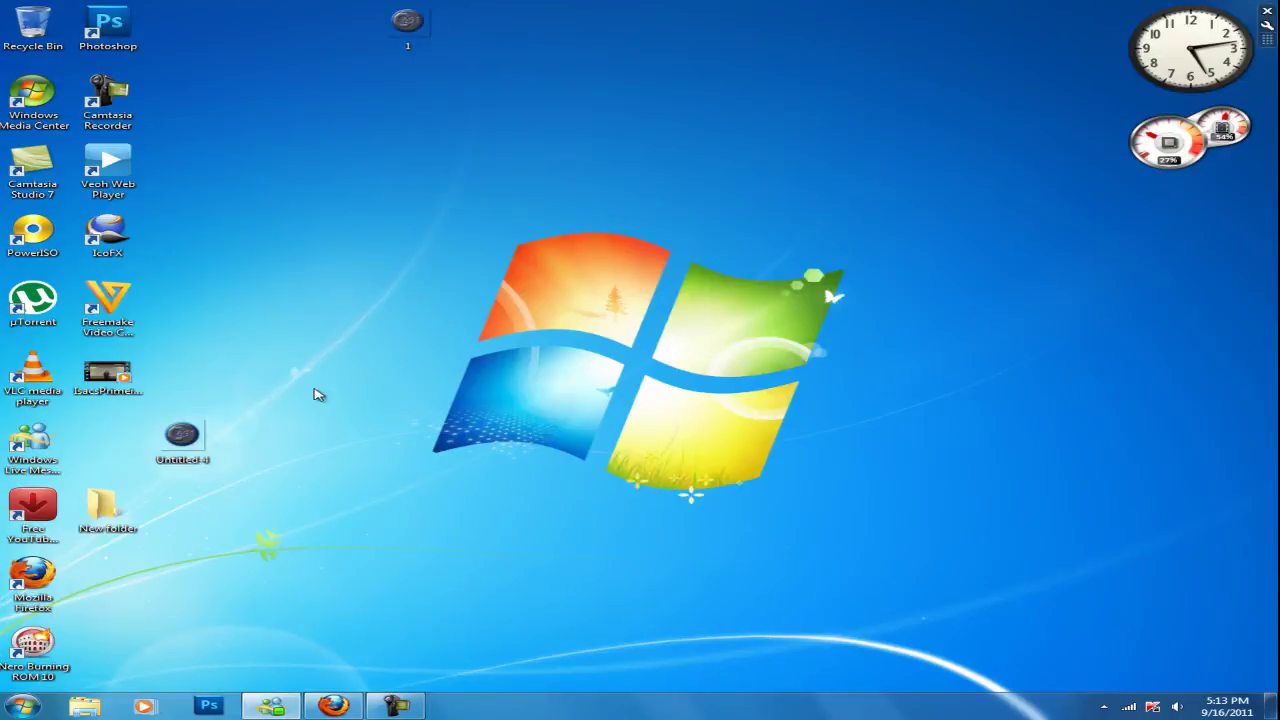
left_click_drag(184, 432, 110, 433)
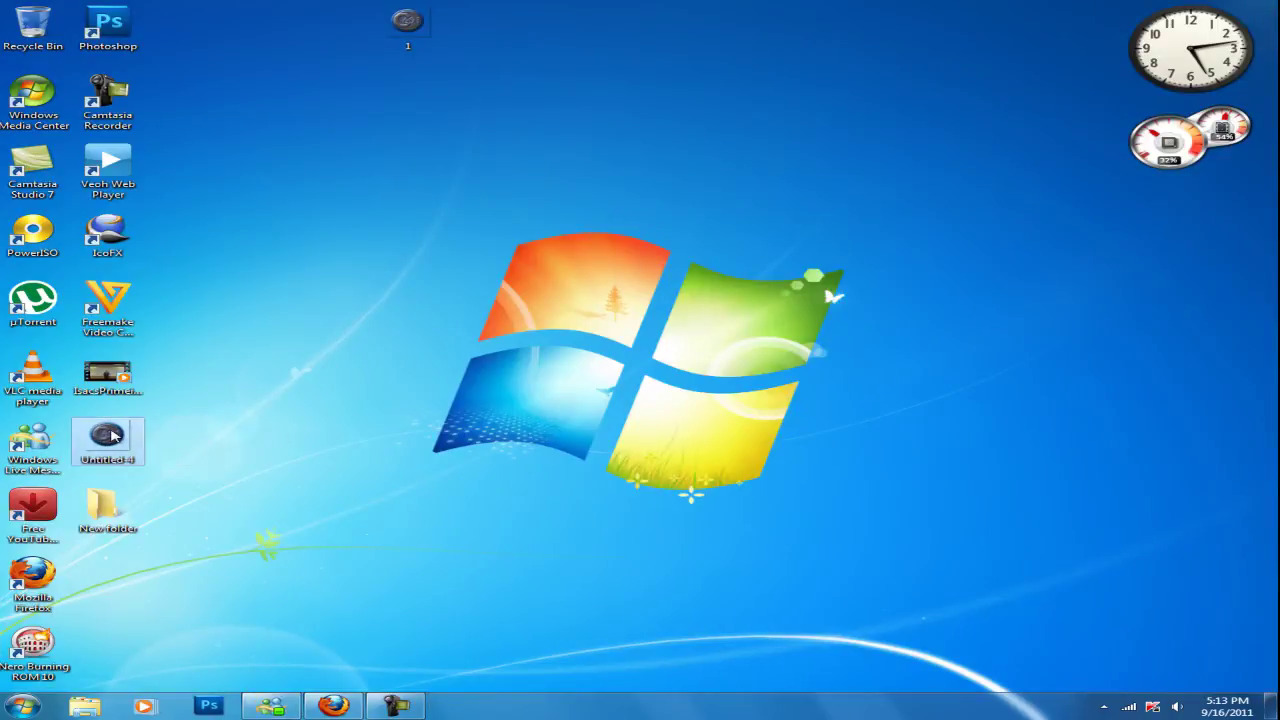
left_click(371, 433)
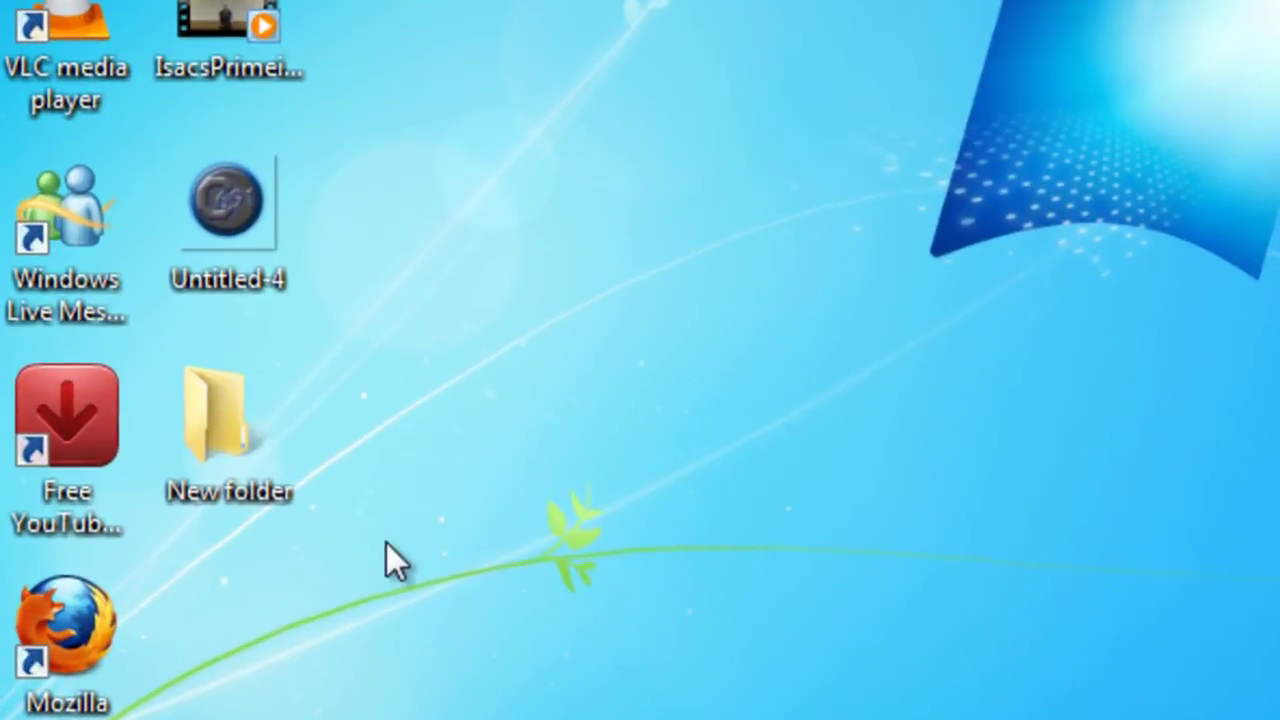
- Open New folder's Properties and start browsing for a new icon from the Customize page
right_click(226, 462)
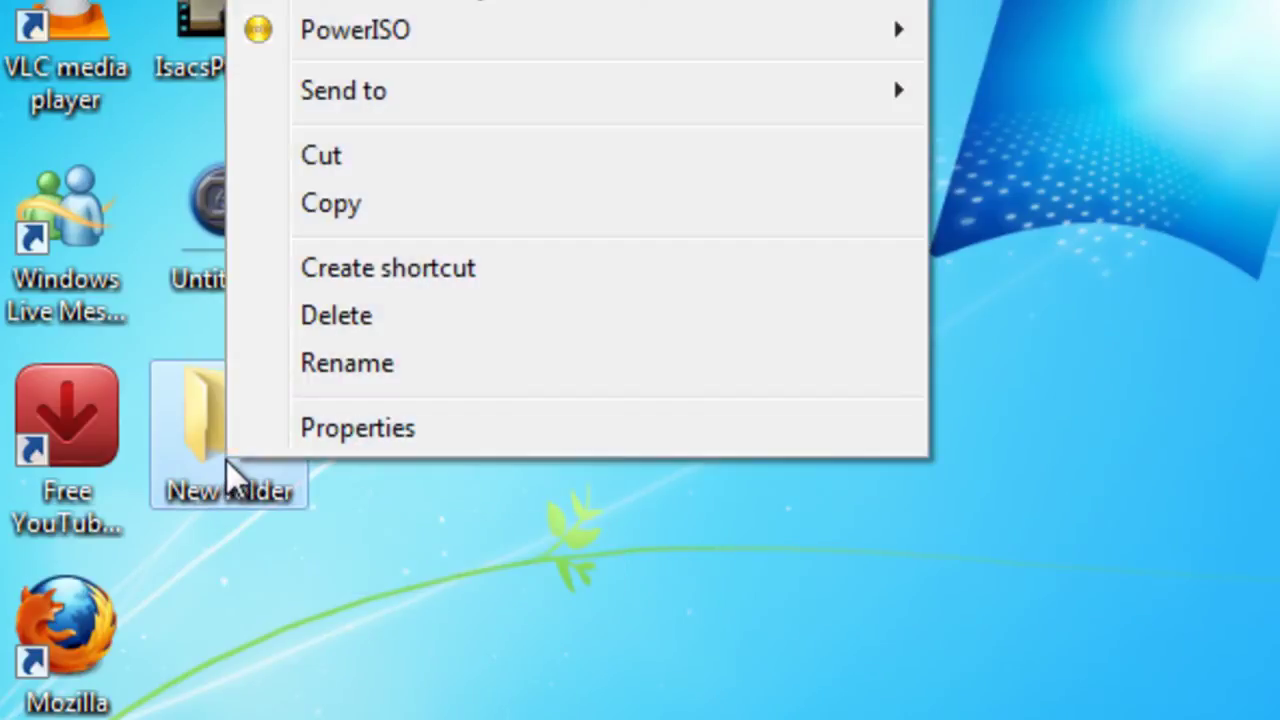
left_click(290, 430)
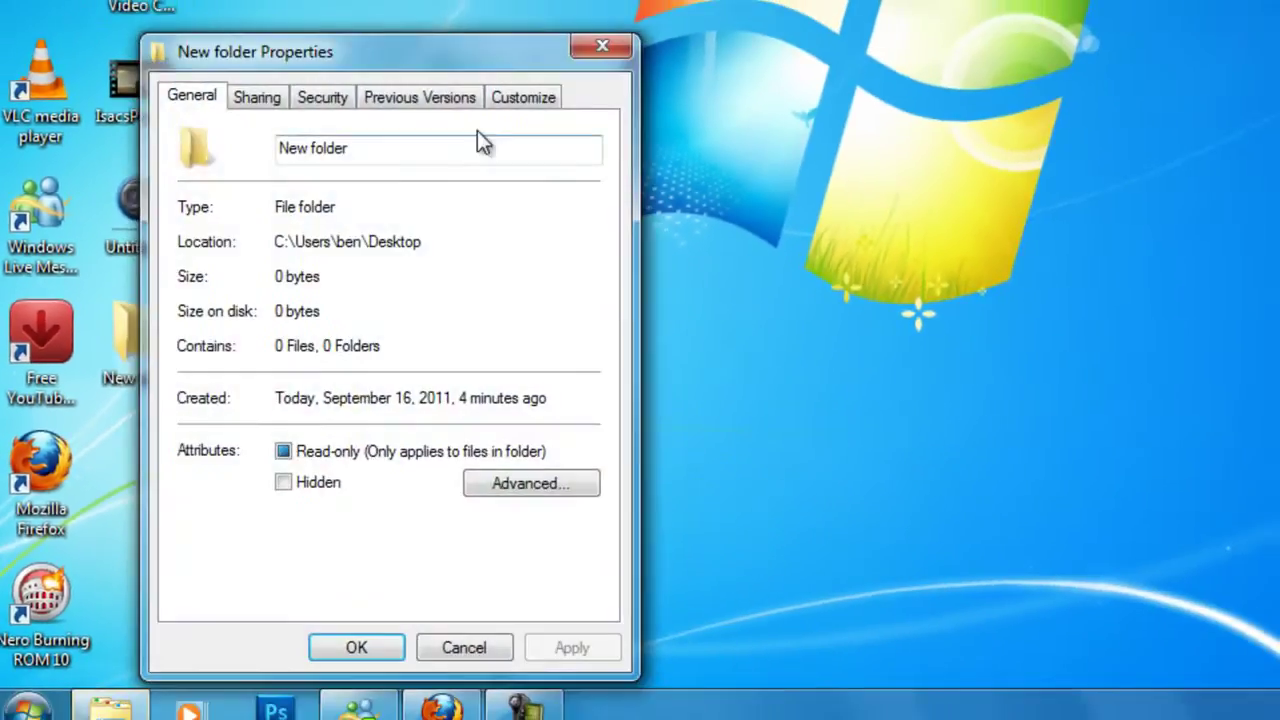
left_click(530, 98)
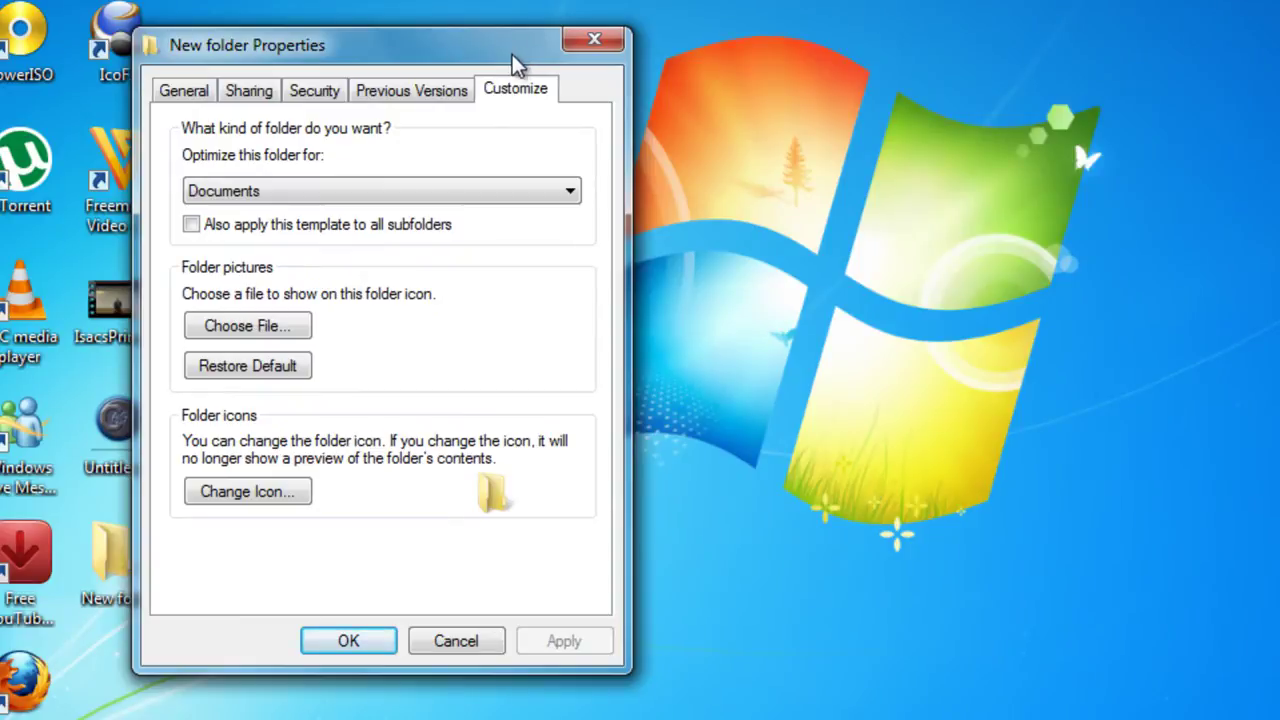
left_click_drag(512, 54, 505, 0)
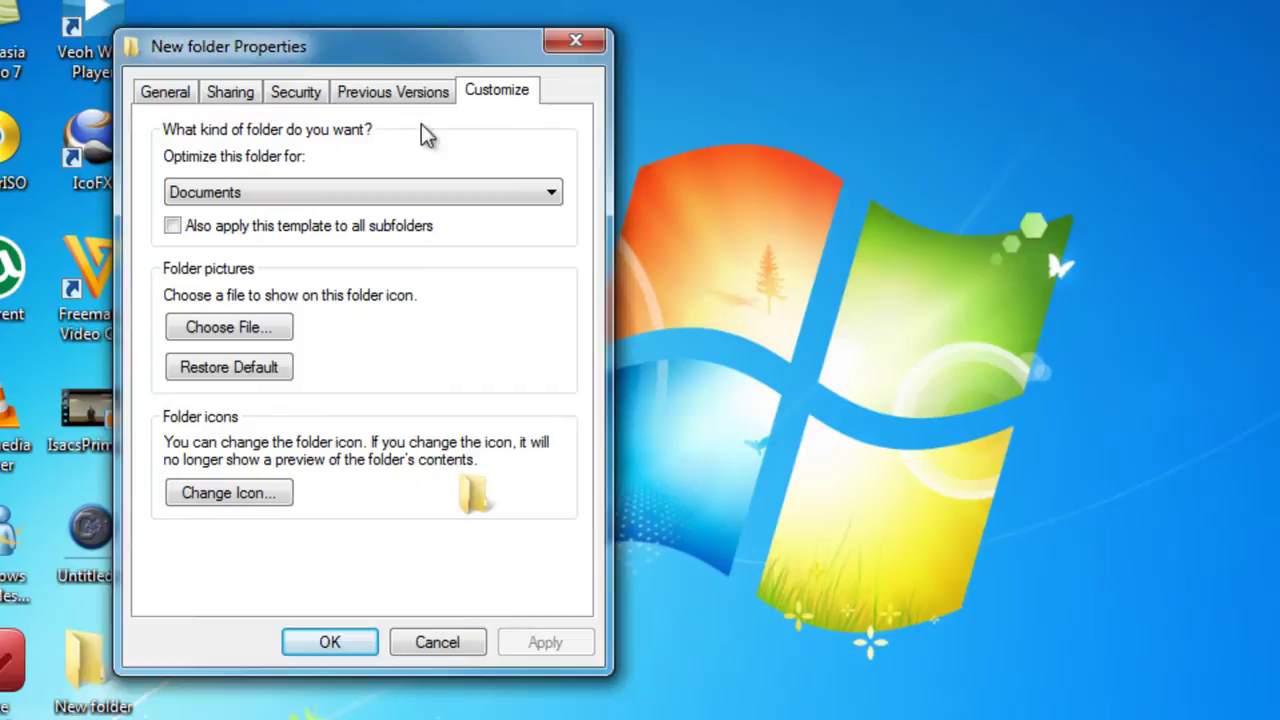
left_click(257, 493)
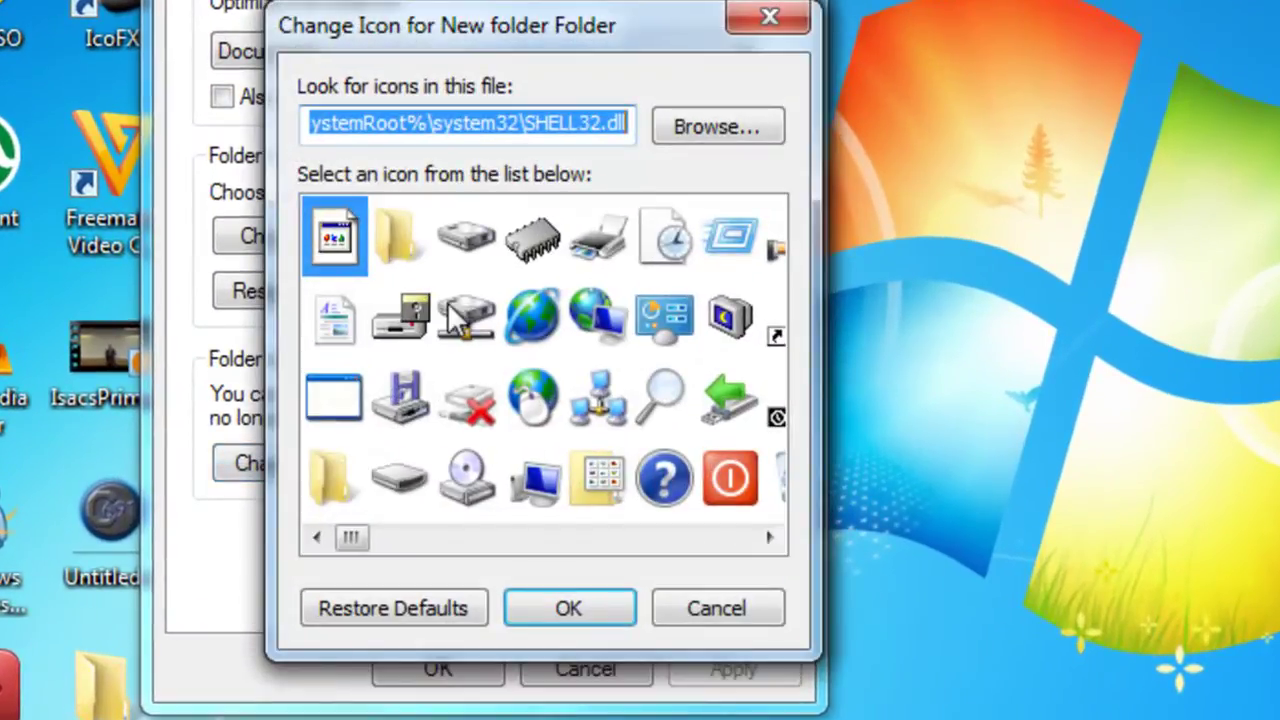
left_click(740, 127)
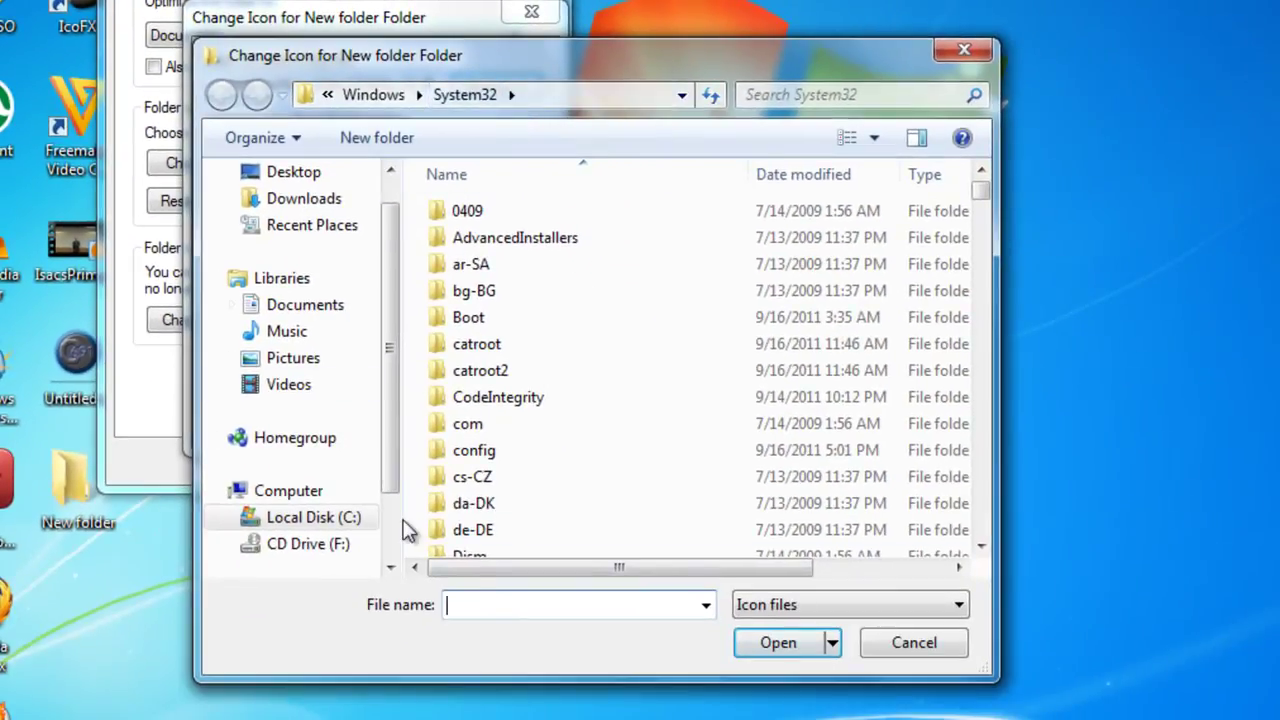
- Select Desktop\Untitled-4.ico as the folder icon, then apply and close the properties
left_click_drag(385, 468, 397, 343)
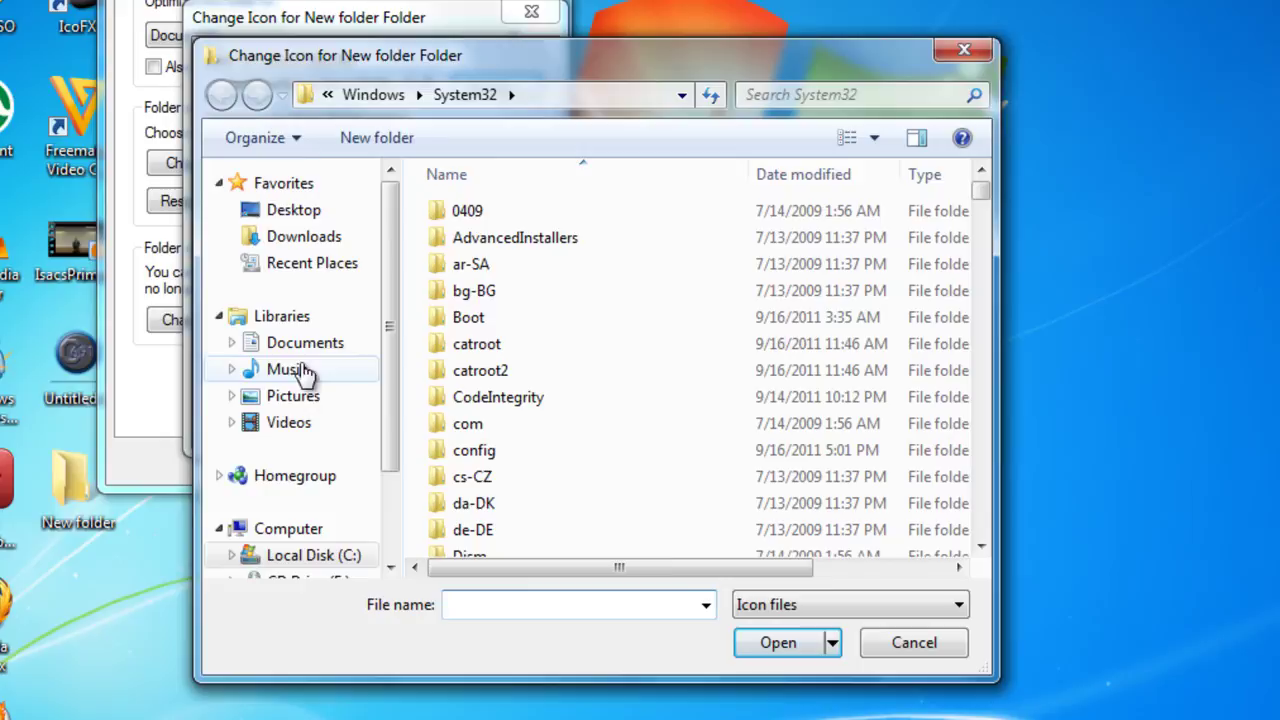
left_click(300, 213)
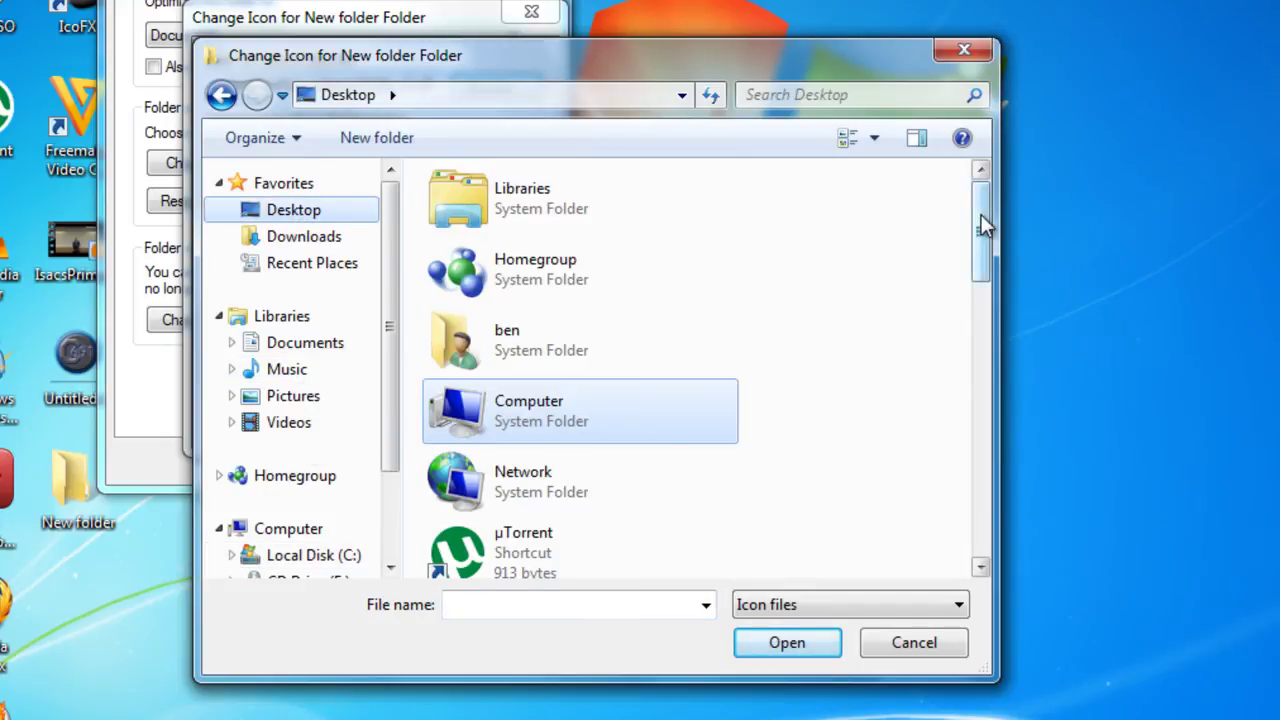
left_click_drag(986, 229, 983, 477)
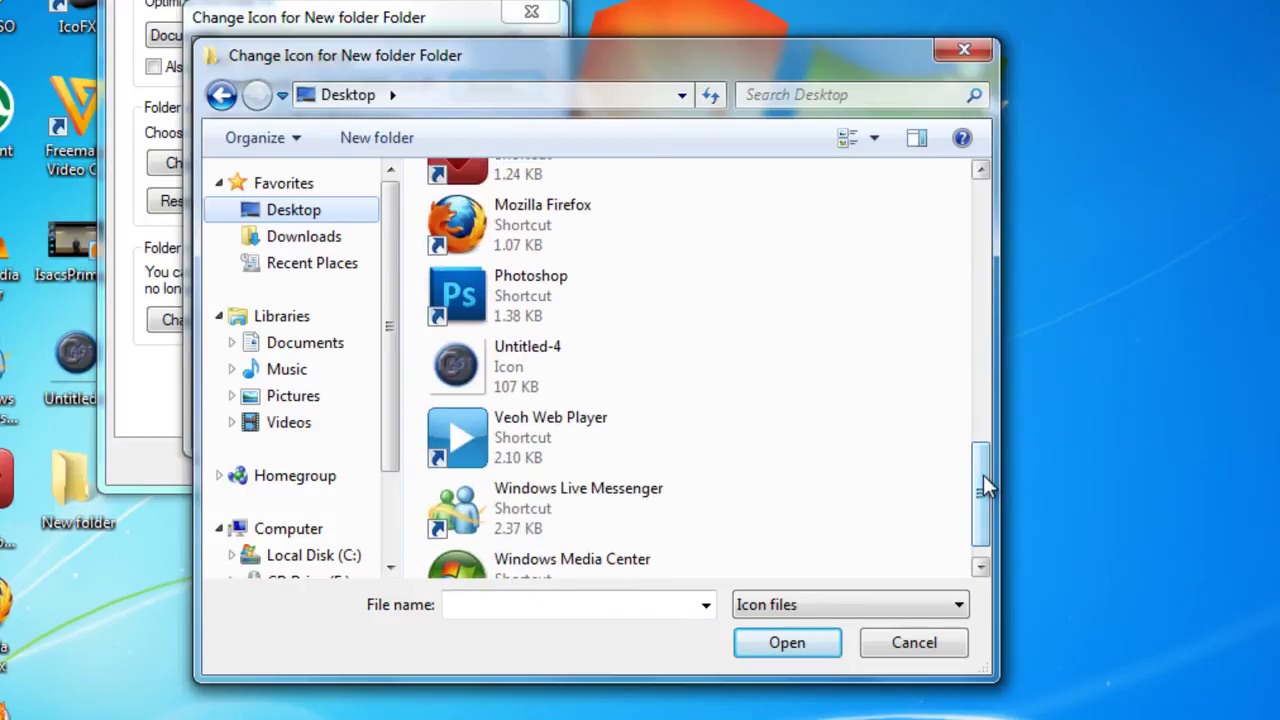
left_click(528, 366)
left_click(778, 642)
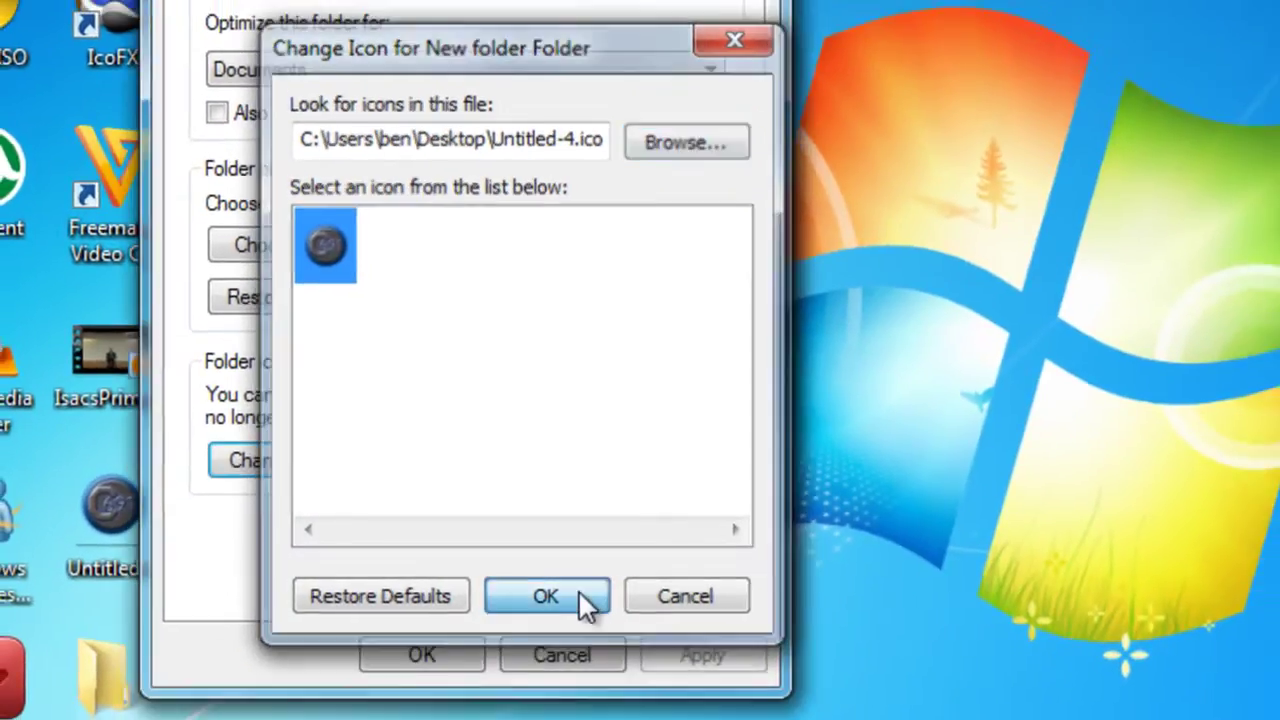
left_click(592, 602)
left_click(578, 644)
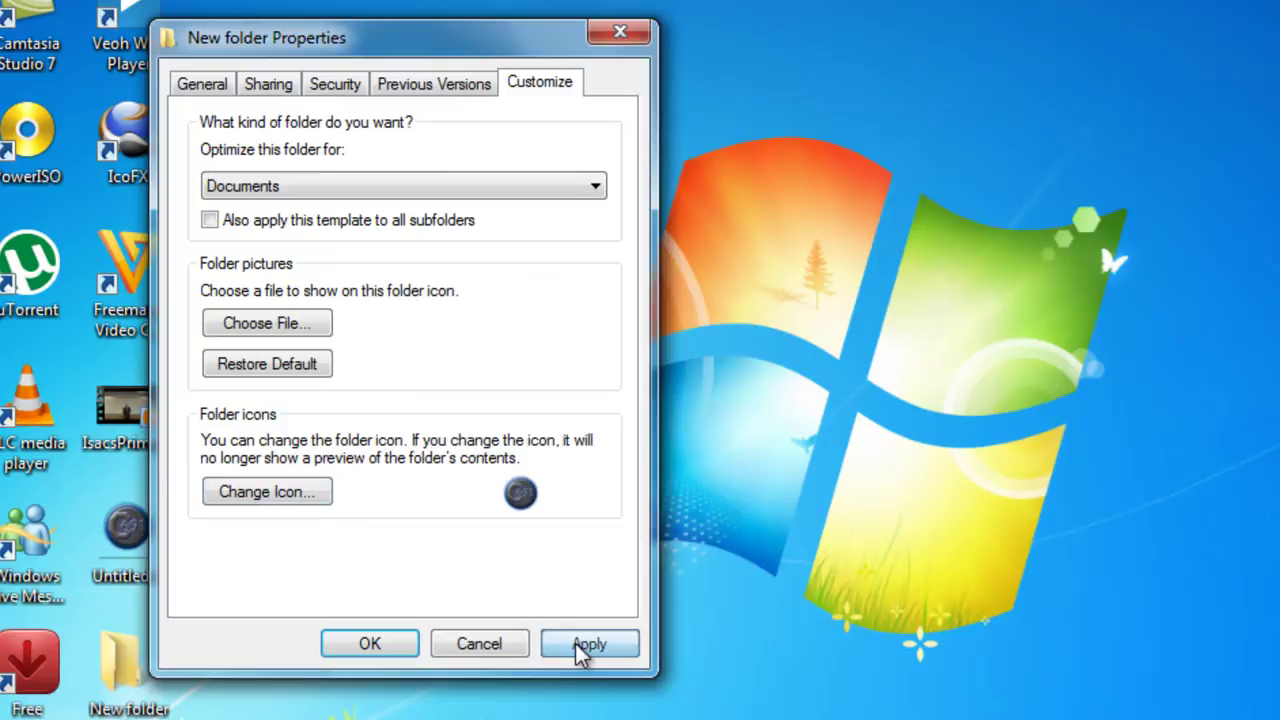
left_click(405, 640)
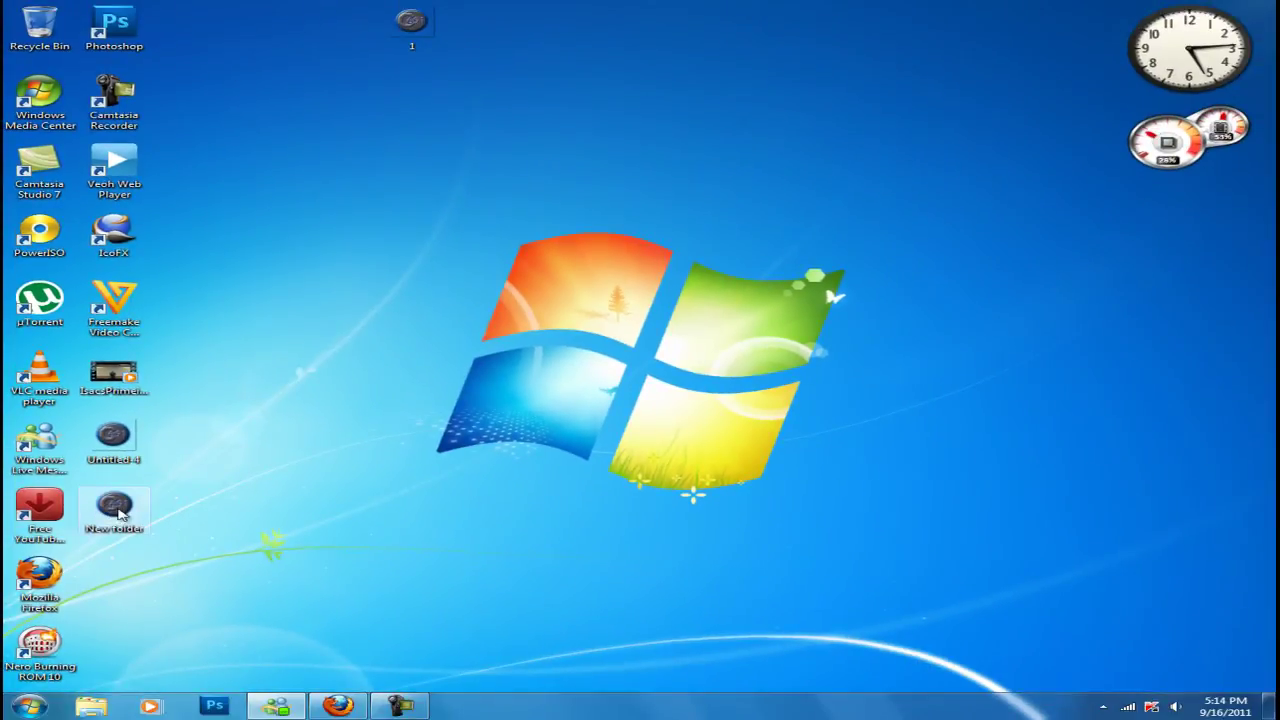
left_click_drag(113, 512, 140, 568)
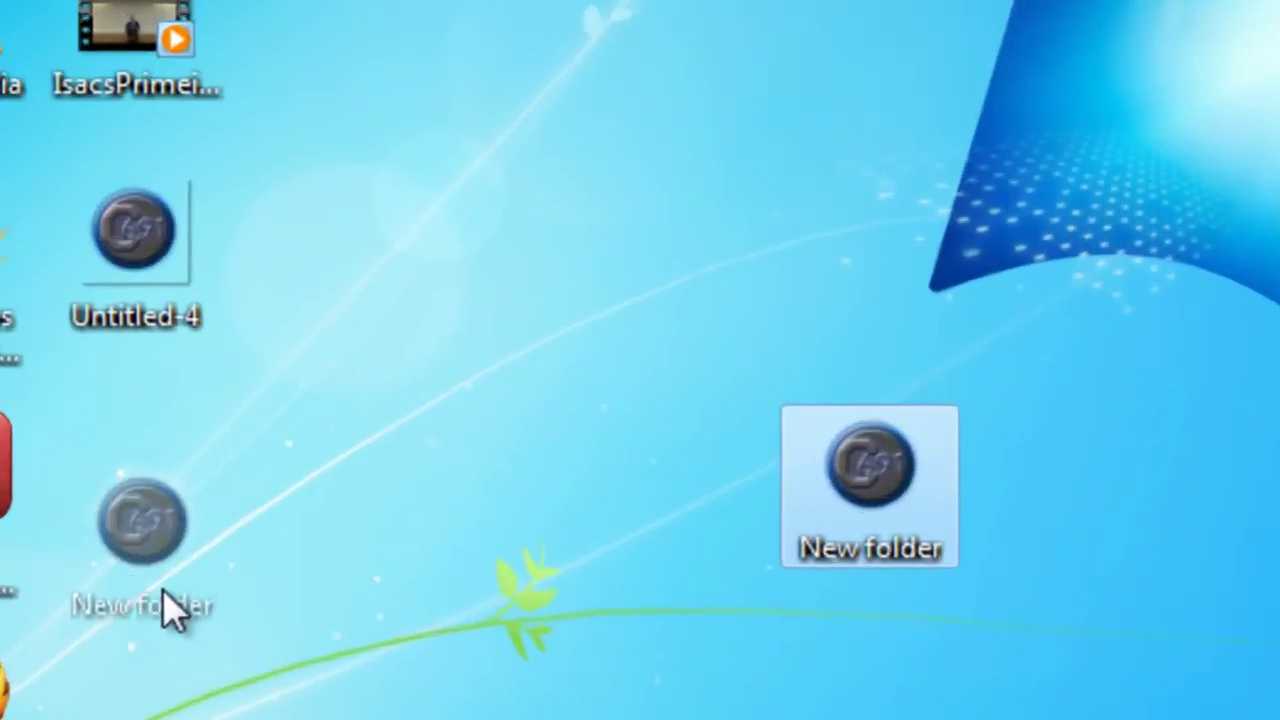
left_click_drag(170, 610, 175, 600)
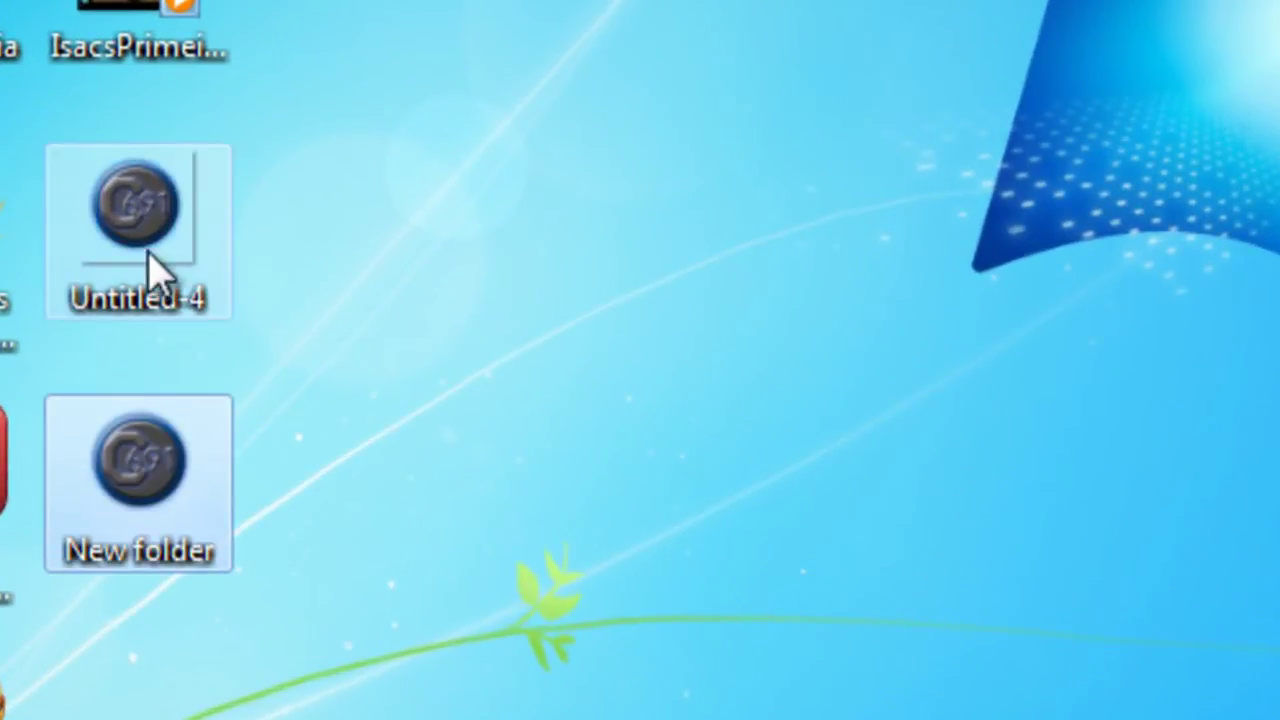
mouse_move(126, 430)
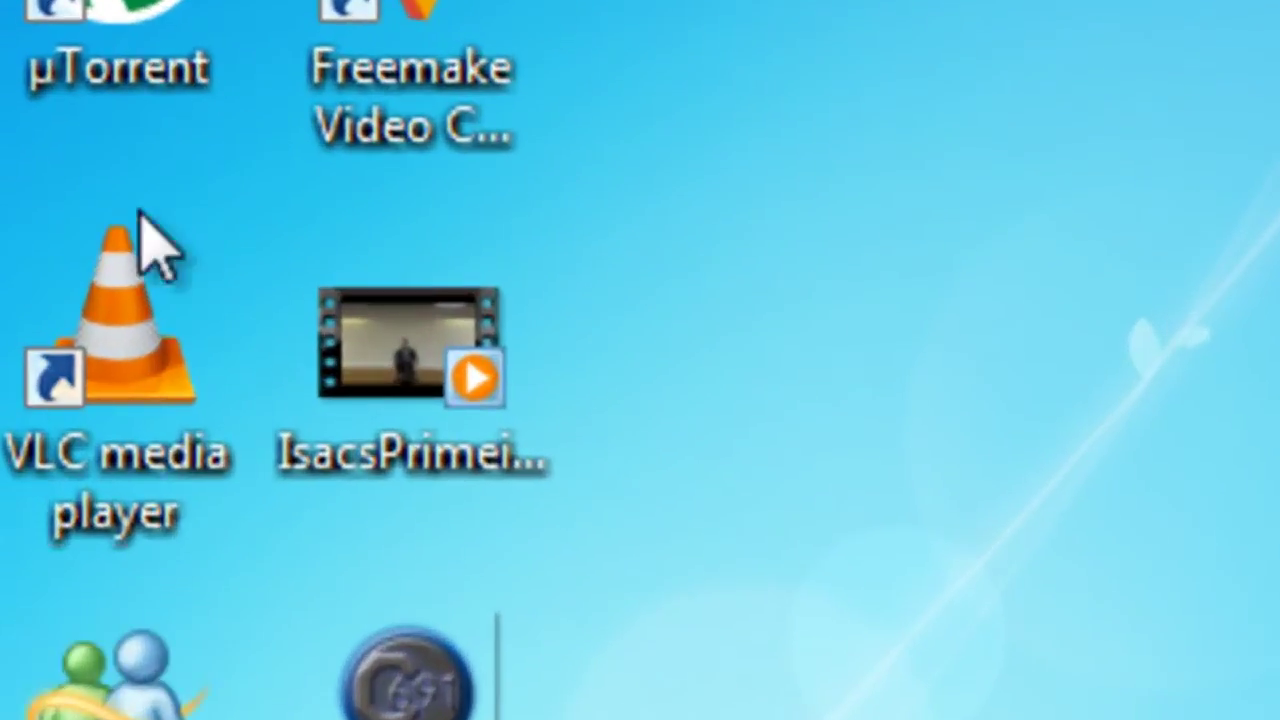
left_click(137, 312)
- Open the VLC media player shortcut's Properties and start browsing for a new shortcut icon
right_click(122, 290)
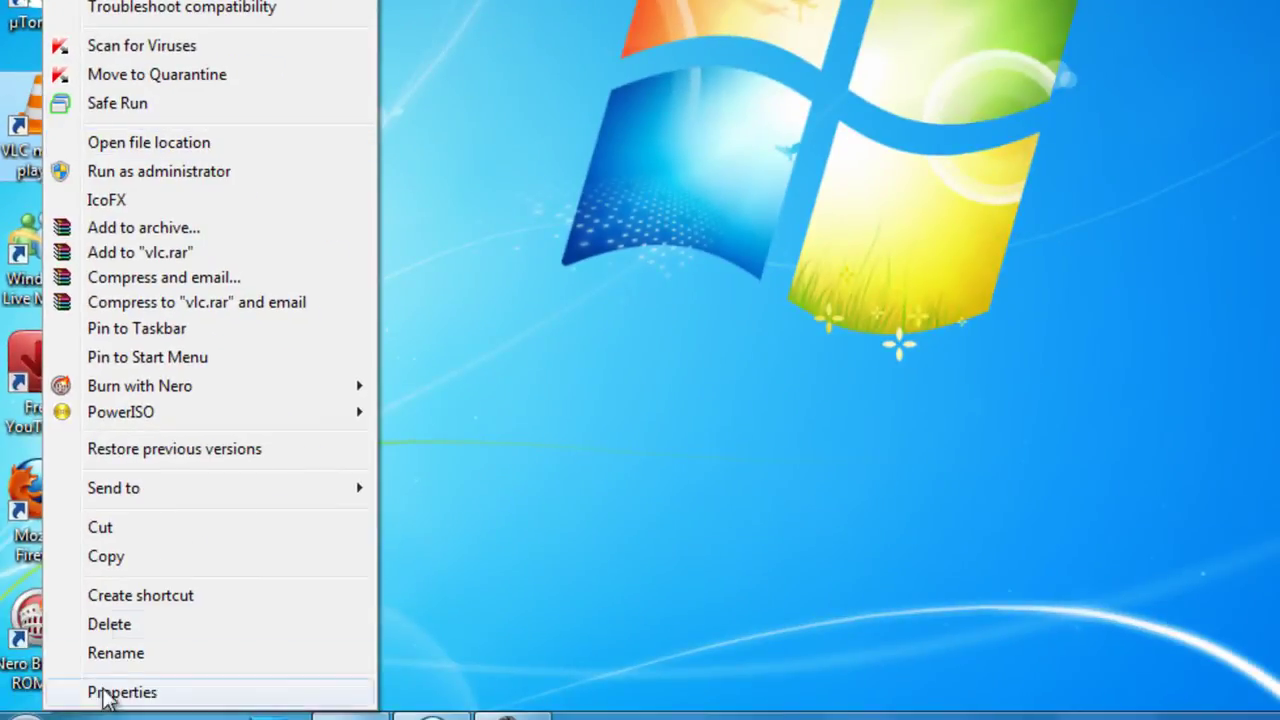
left_click(112, 692)
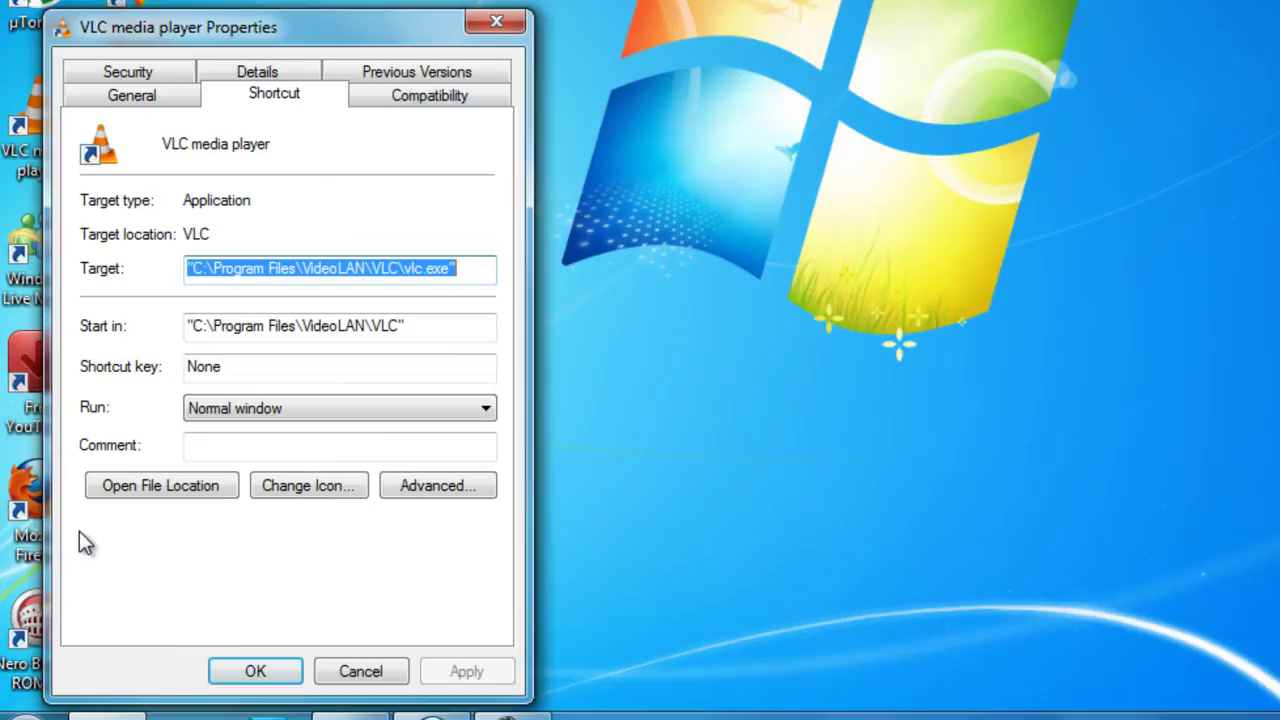
left_click_drag(300, 27, 377, 0)
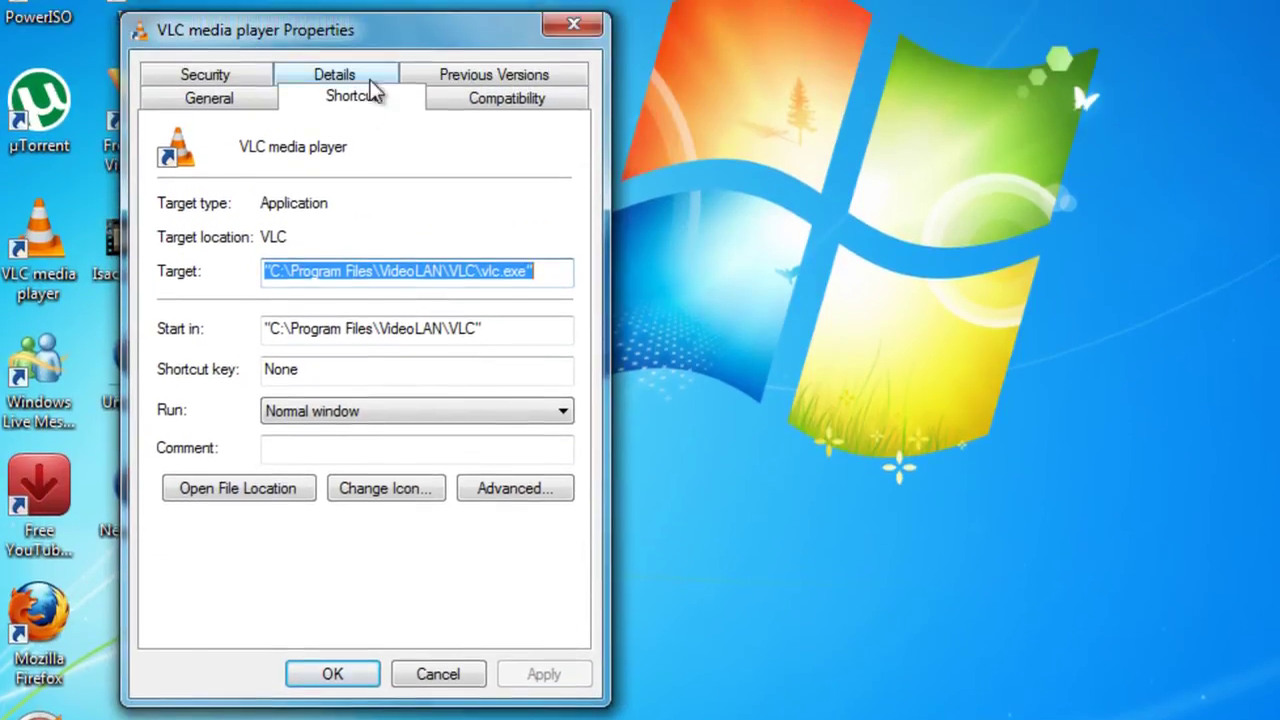
left_click(274, 93)
left_click(502, 101)
left_click(363, 110)
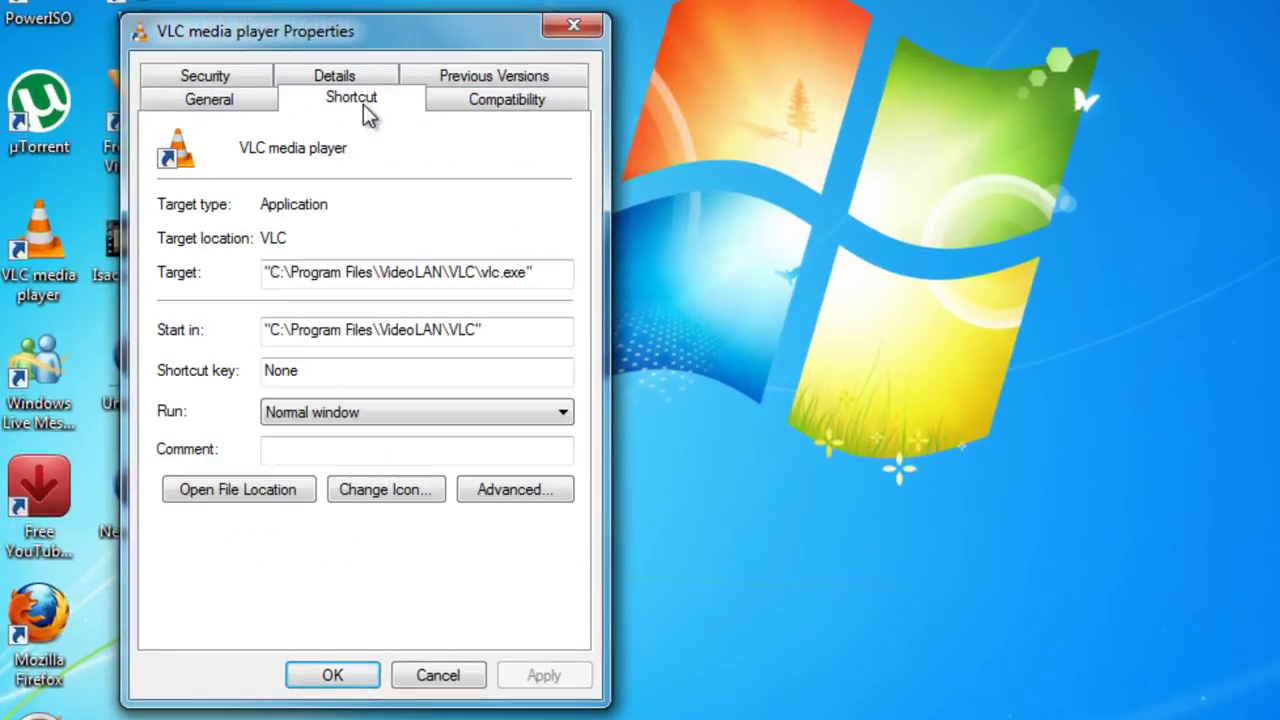
left_click(410, 490)
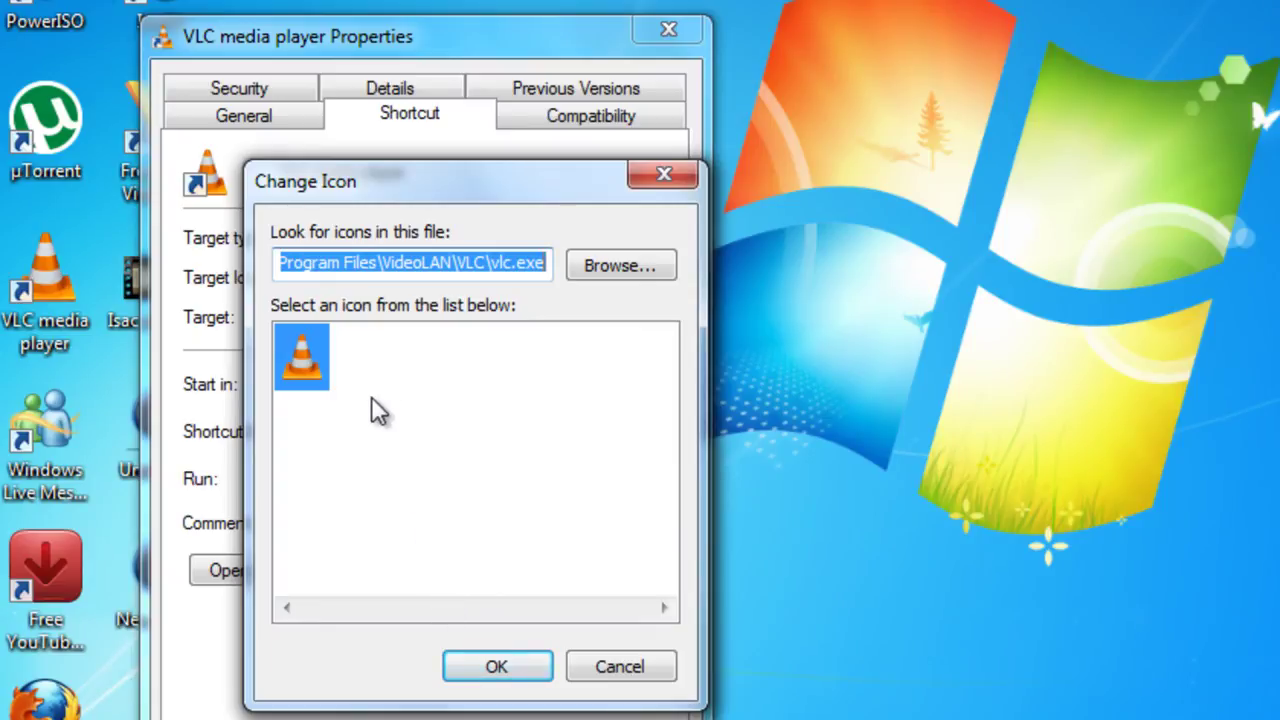
left_click(608, 265)
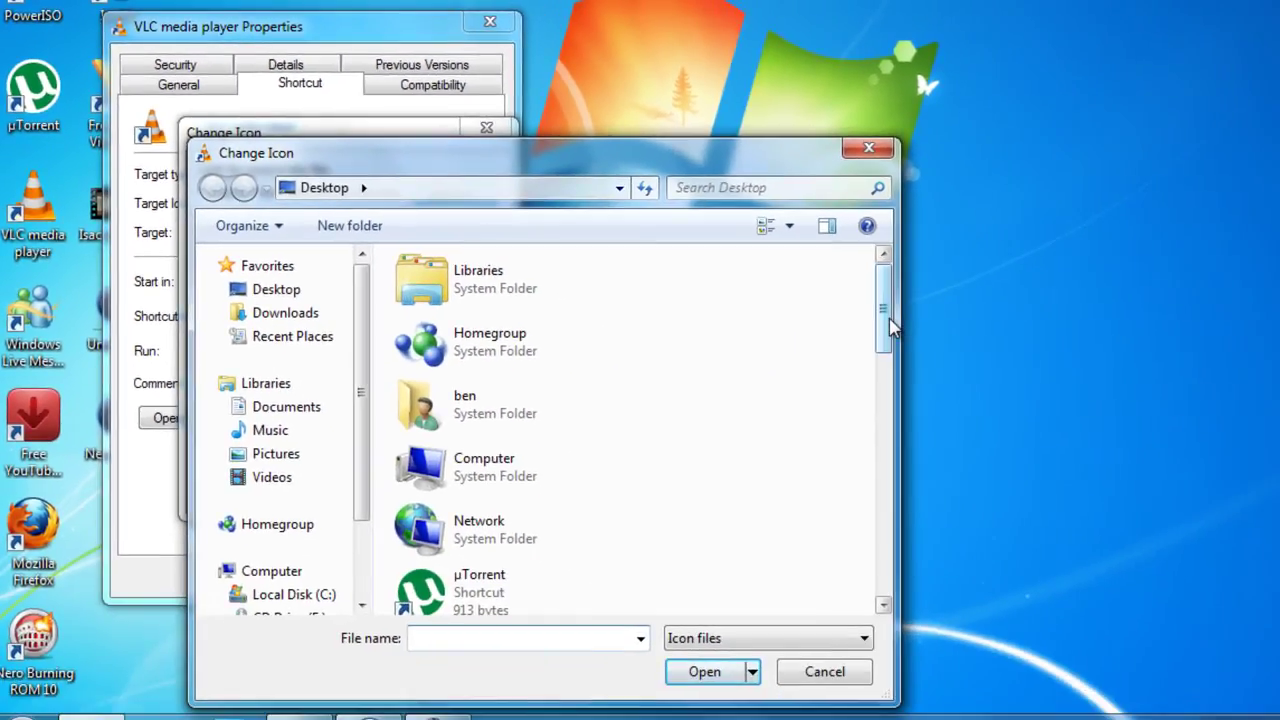
- Select Desktop\Untitled-4.ico as the VLC shortcut icon and apply it
left_click_drag(890, 322, 882, 562)
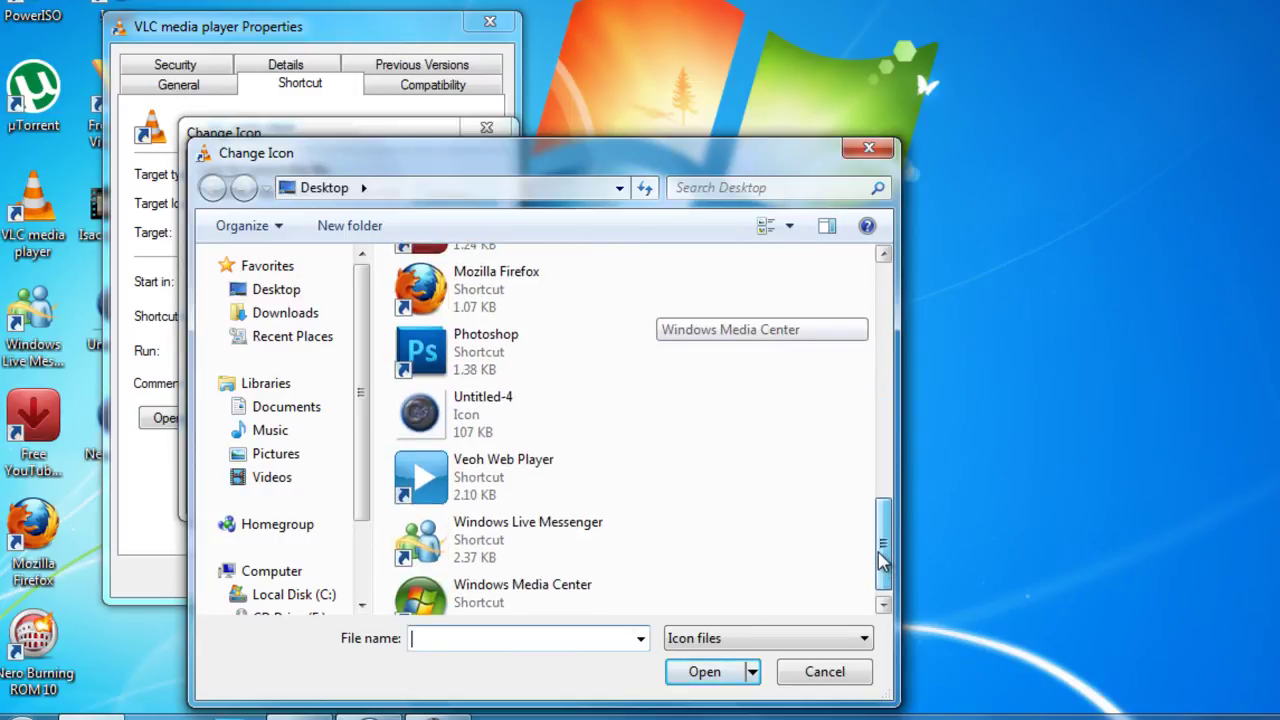
left_click(503, 405)
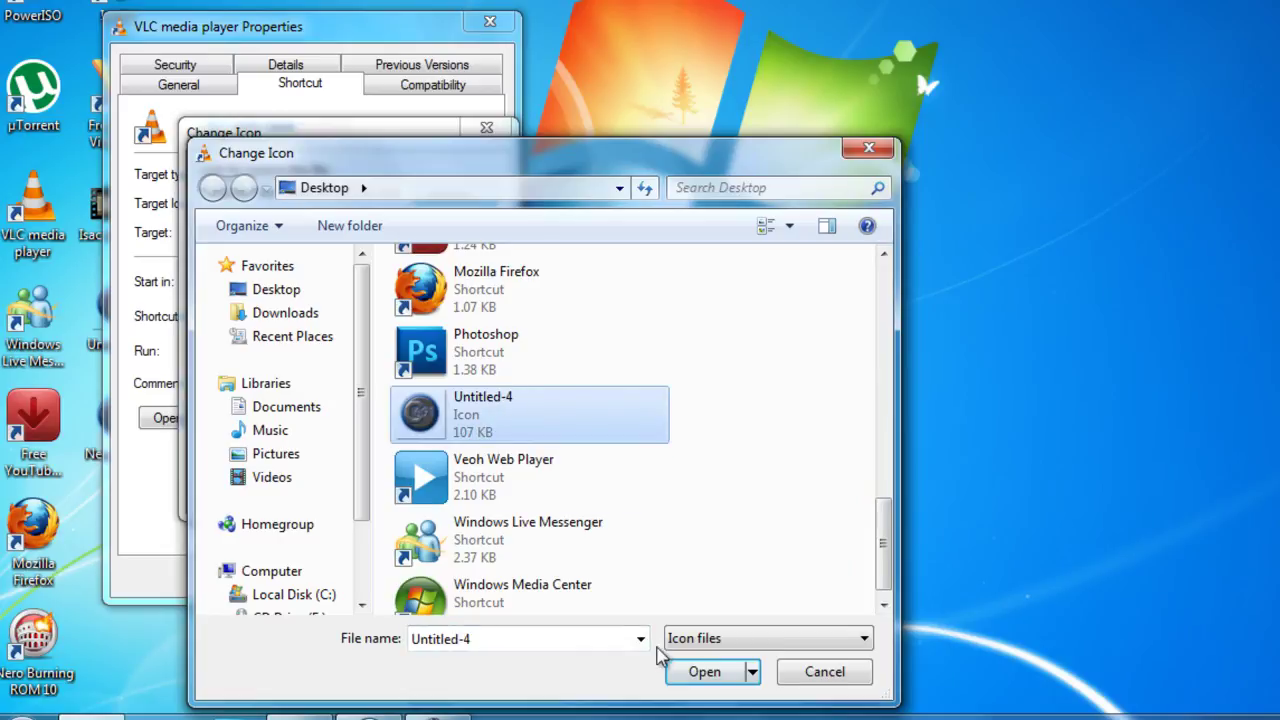
left_click(712, 672)
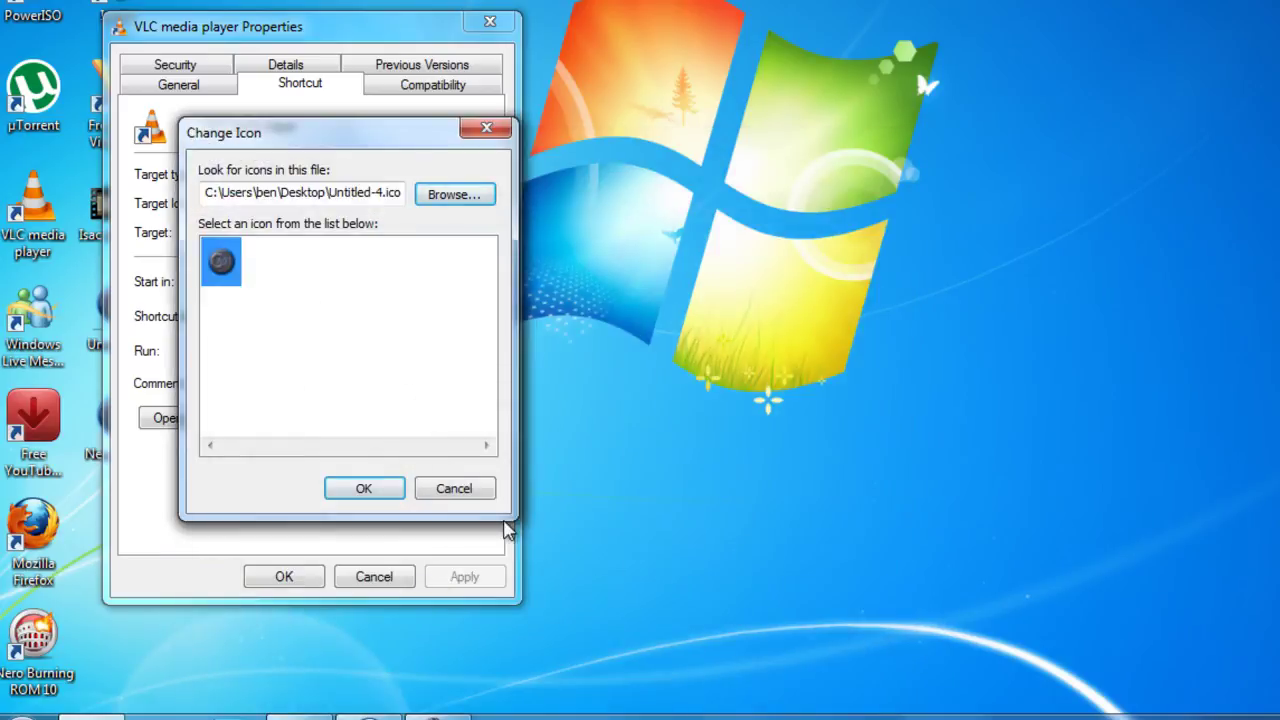
left_click(372, 492)
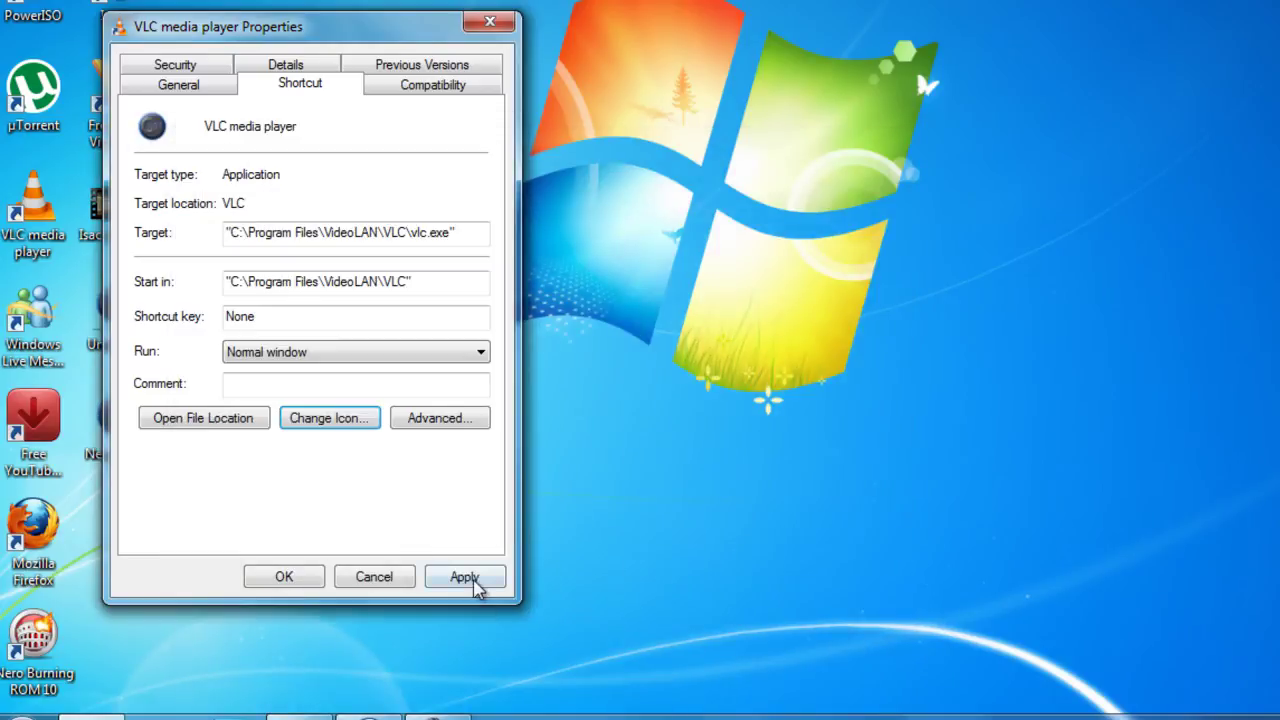
left_click(474, 585)
left_click(286, 577)
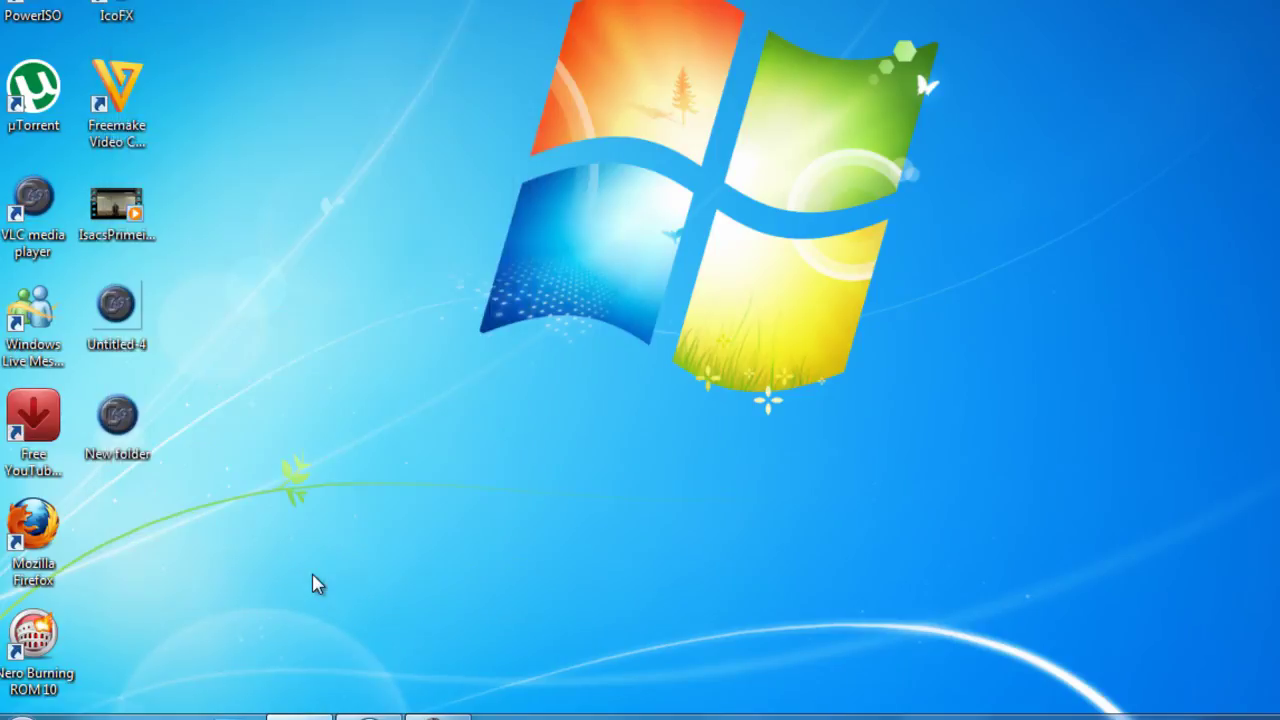